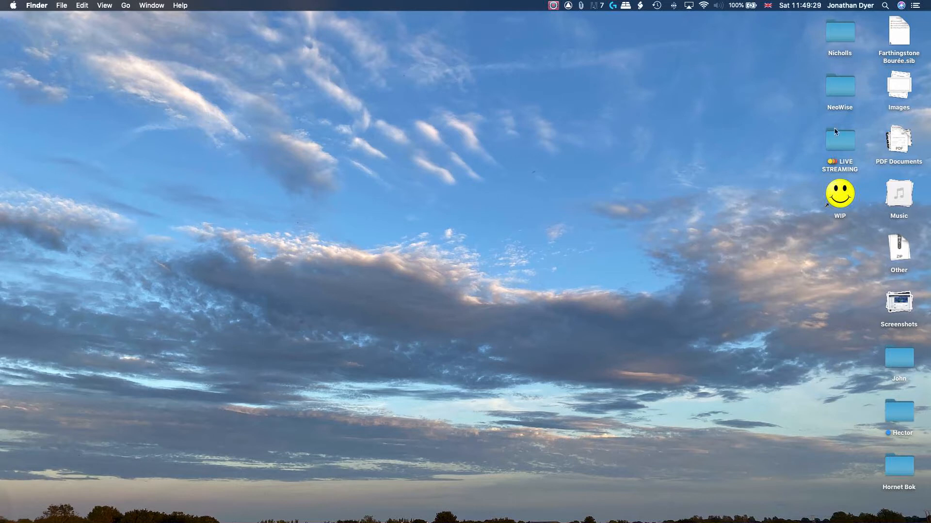
Open the John folder on the desktop and preview the guitar.wav audio file
double_click(899, 359)
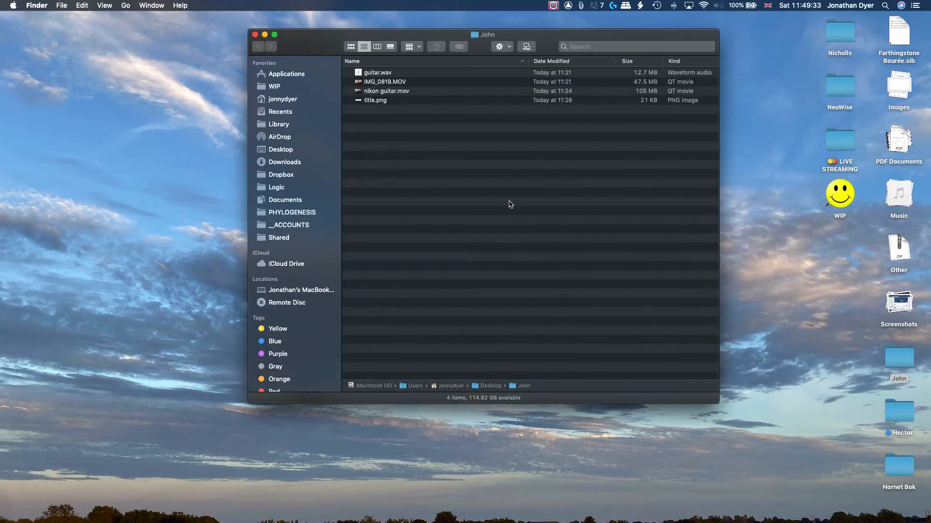
click(383, 73)
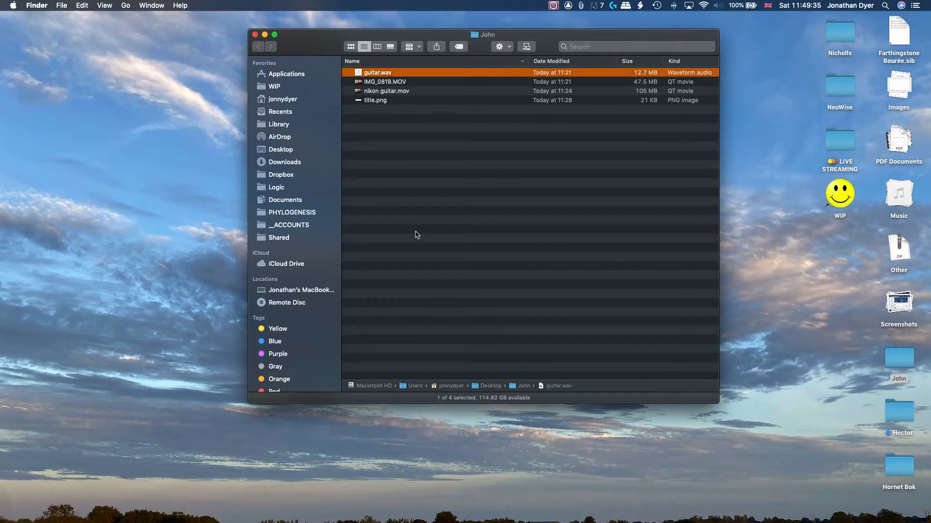
key(space)
click(450, 340)
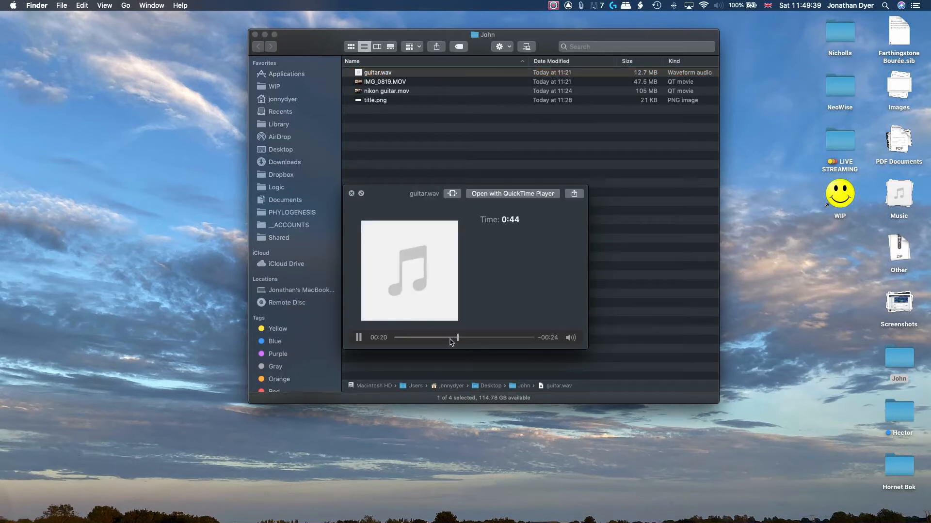
key(space)
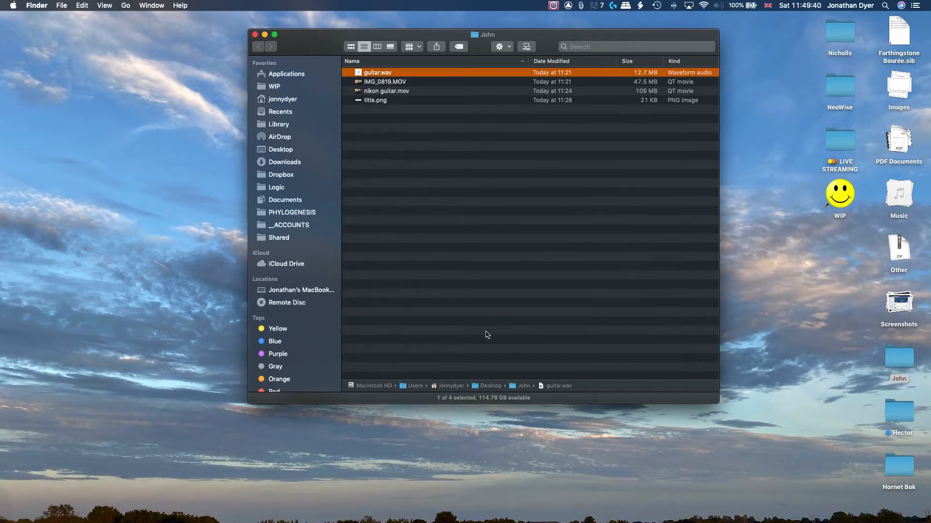
Preview the IMG_0819.MOV and nikon guitar.mov videos, scrubbing partway through the second one
click(395, 82)
key(space)
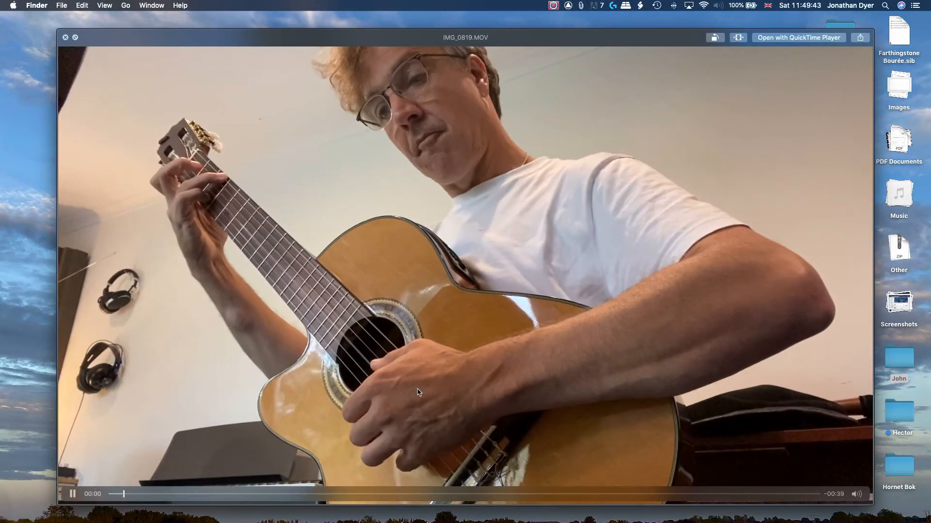
key(space)
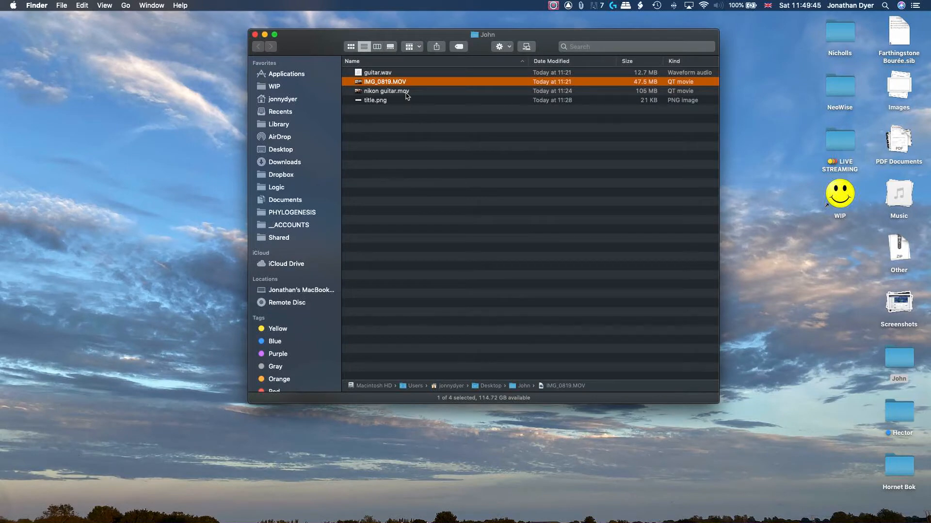
click(406, 92)
key(space)
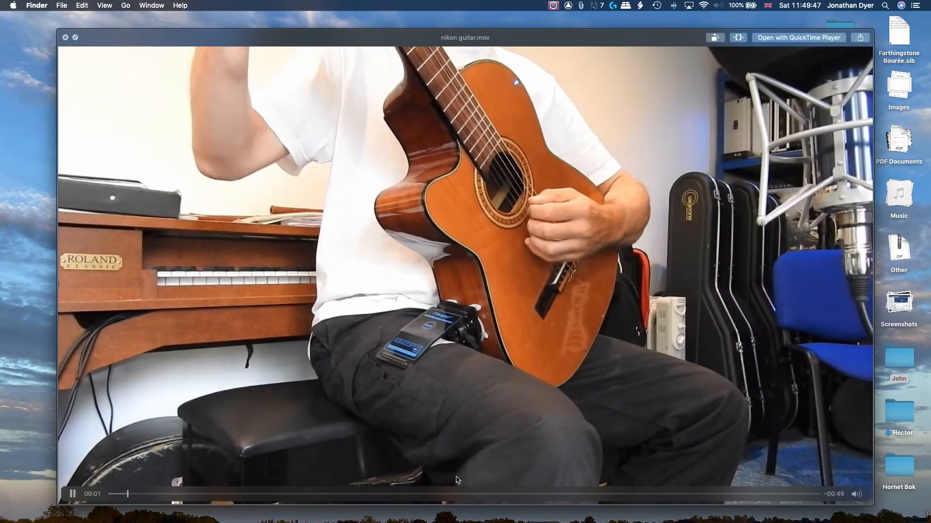
click(456, 494)
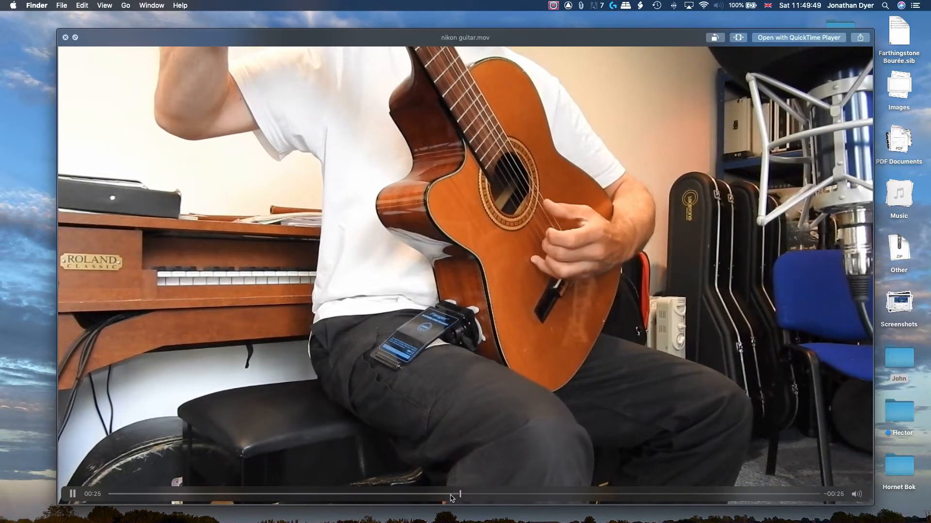
key(space)
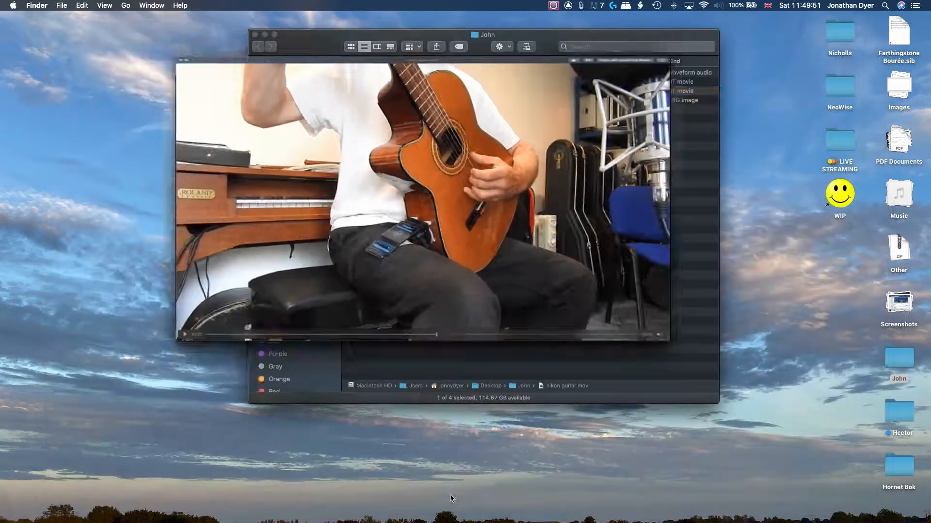
Preview the title.png image and deselect the file
click(381, 104)
key(space)
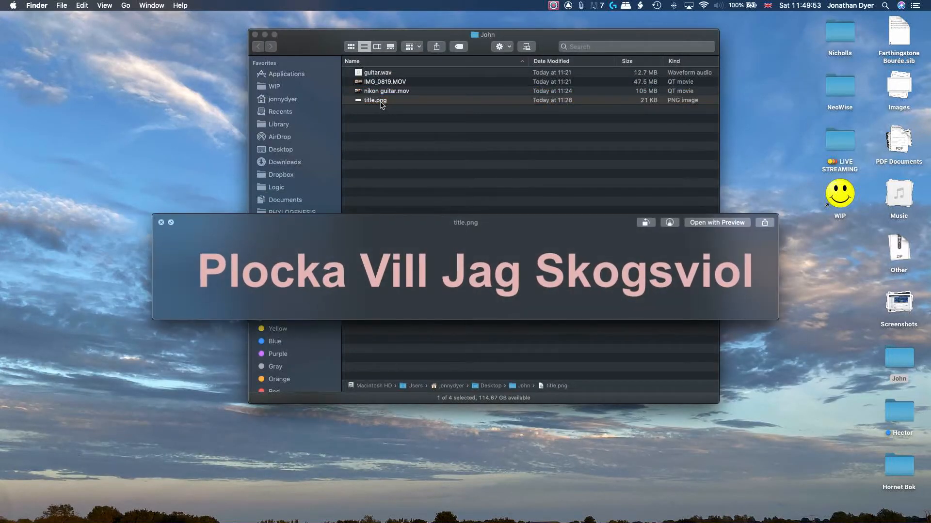
key(space)
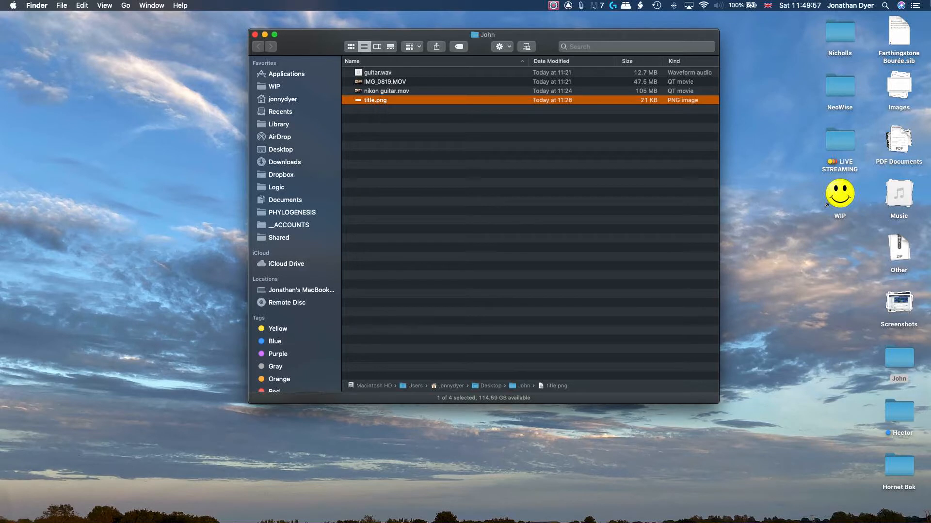
click(769, 92)
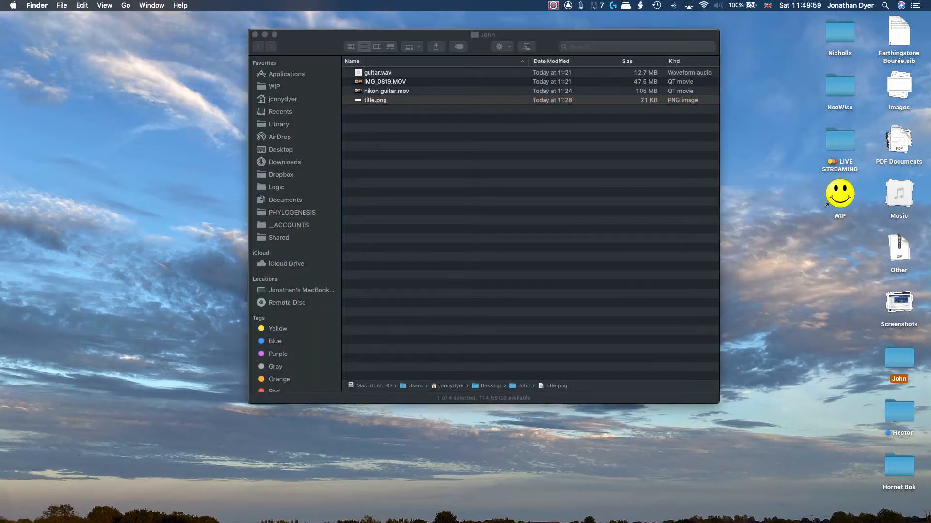
Launch Final Cut Pro by searching Launchpad for "final"
mouse_move(929, 119)
click(922, 140)
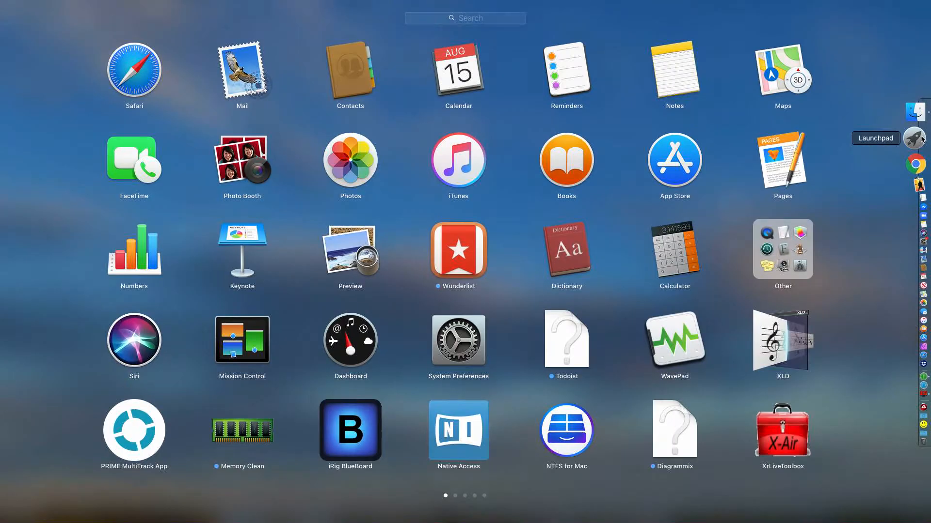
text(final)
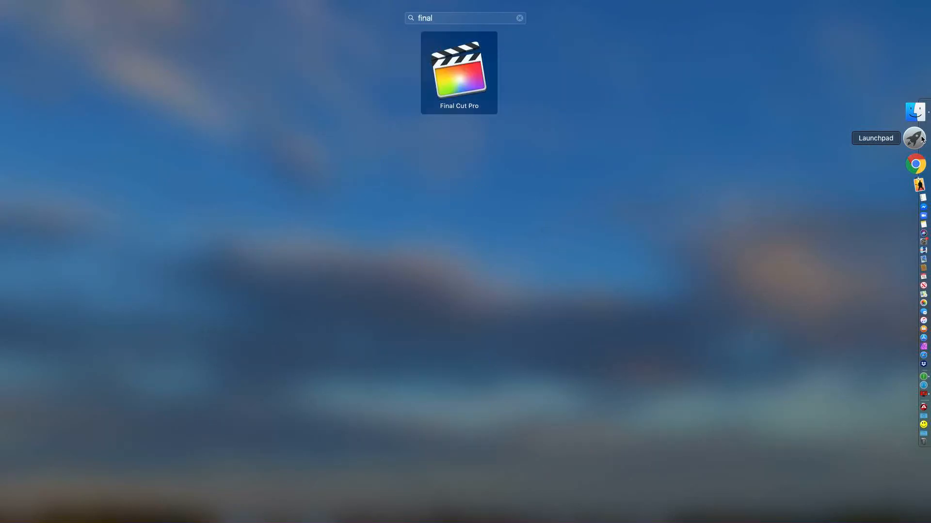
key(Return)
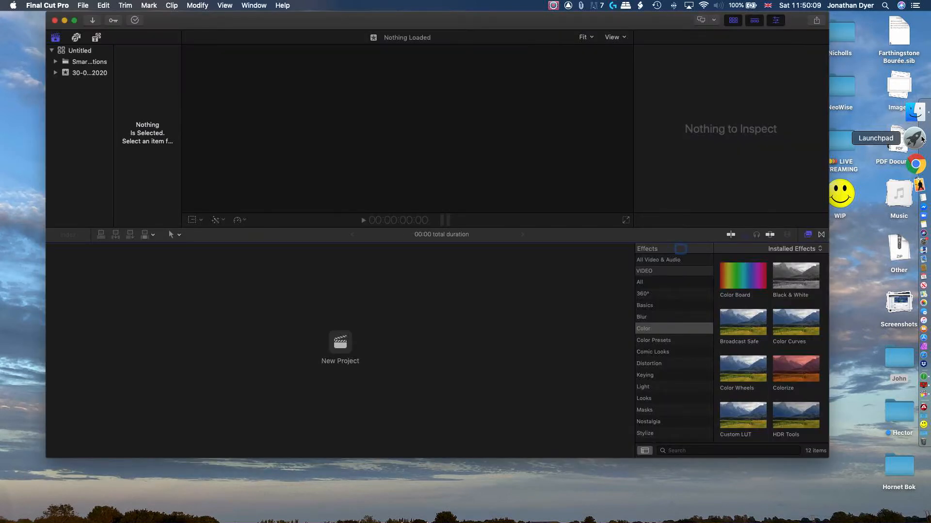
Create a new library named John in the Movies folder
click(89, 5)
mouse_move(107, 17)
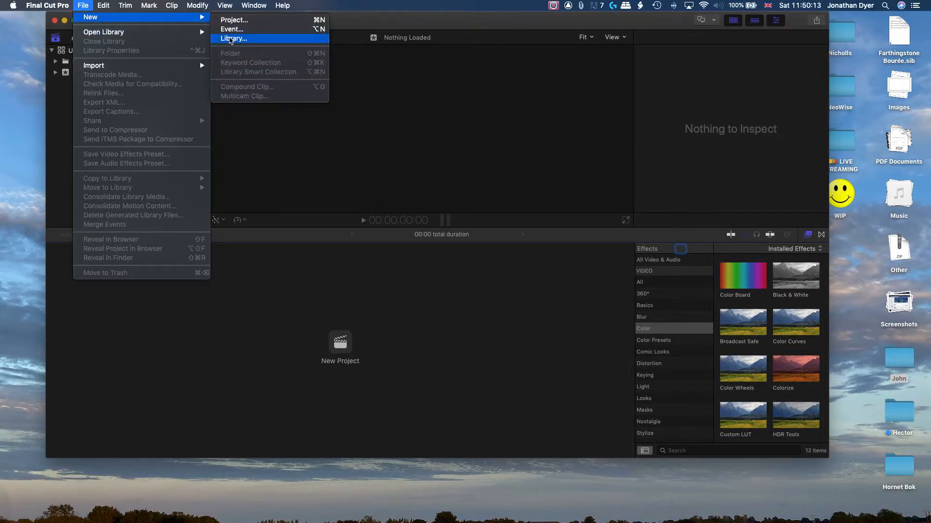
click(232, 39)
text(John)
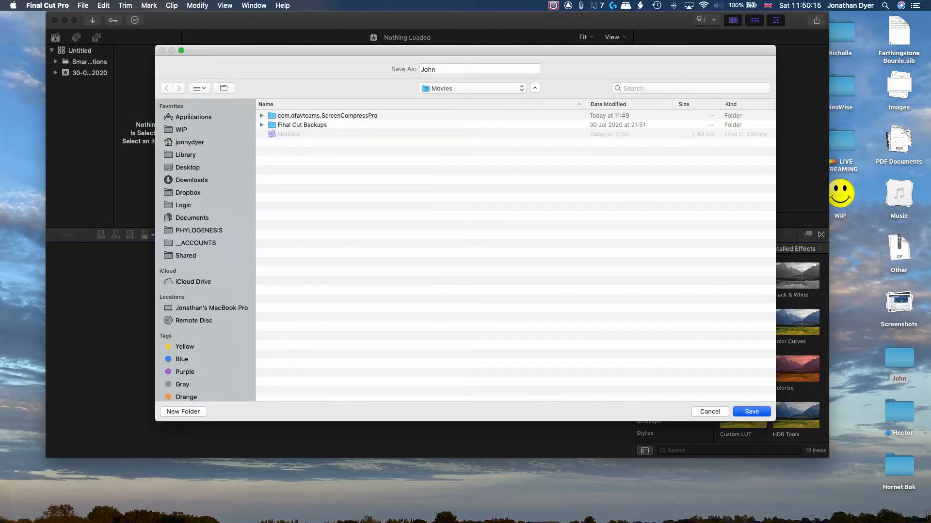
key(Return)
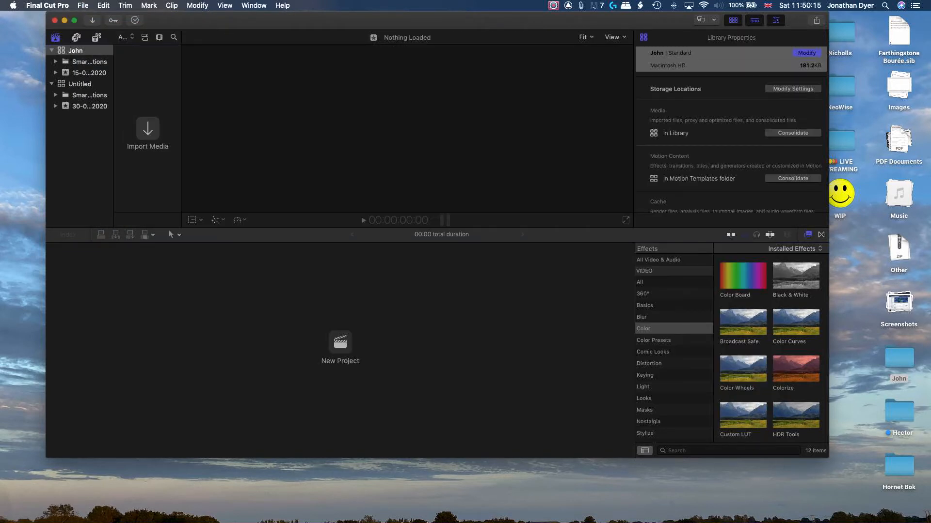
Create a new event named John in the John library
click(84, 5)
mouse_move(107, 17)
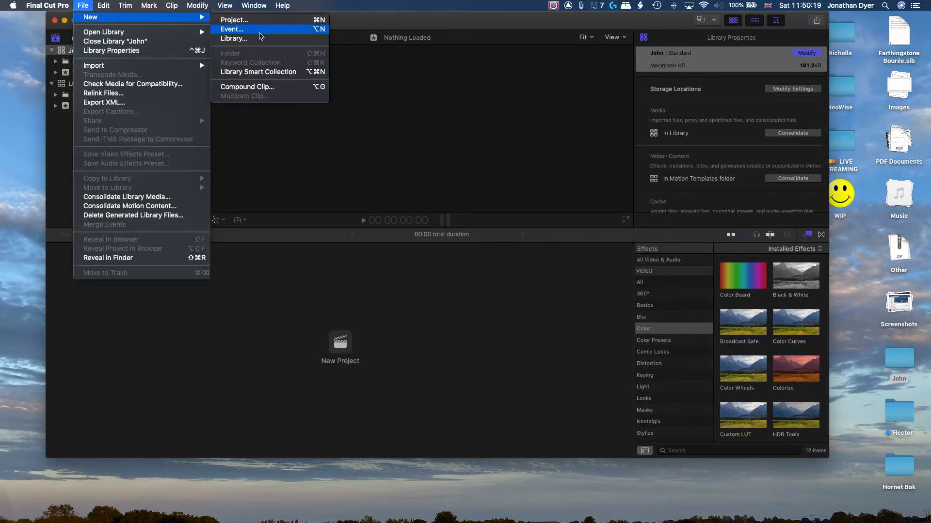
click(259, 32)
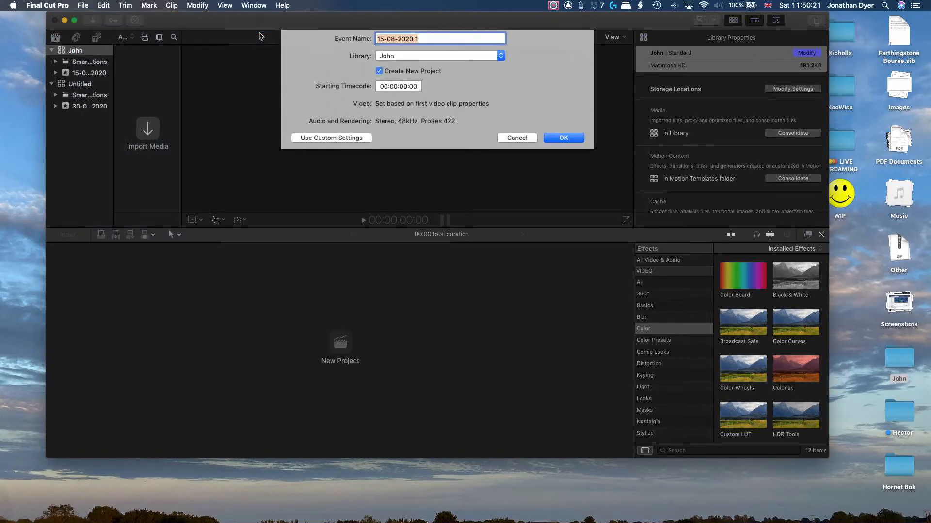
text(John)
key(Return)
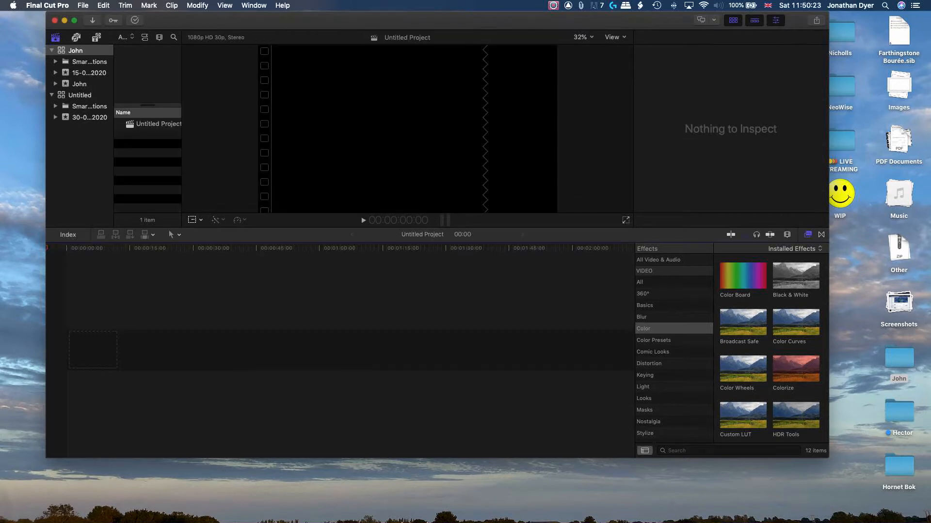
Create a new project named John in the 15-08-2020 event
key(super+n)
text(John)
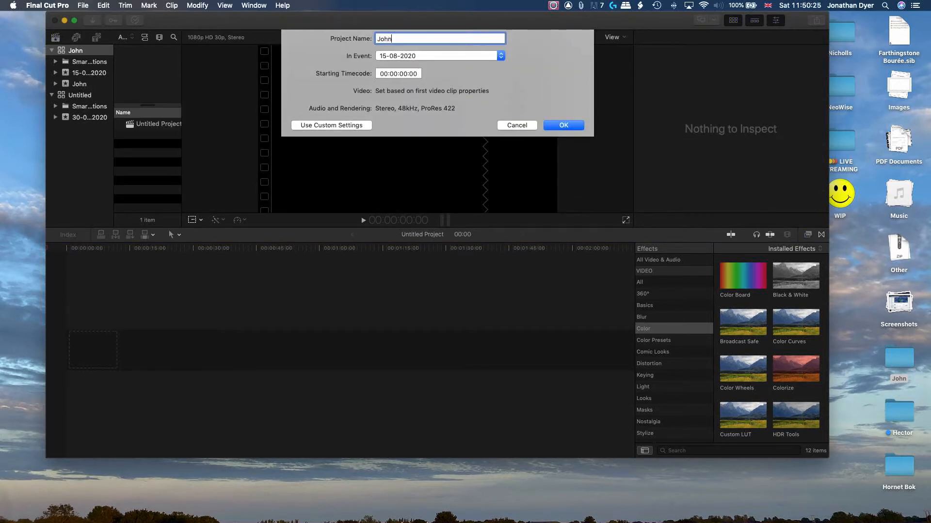
key(Return)
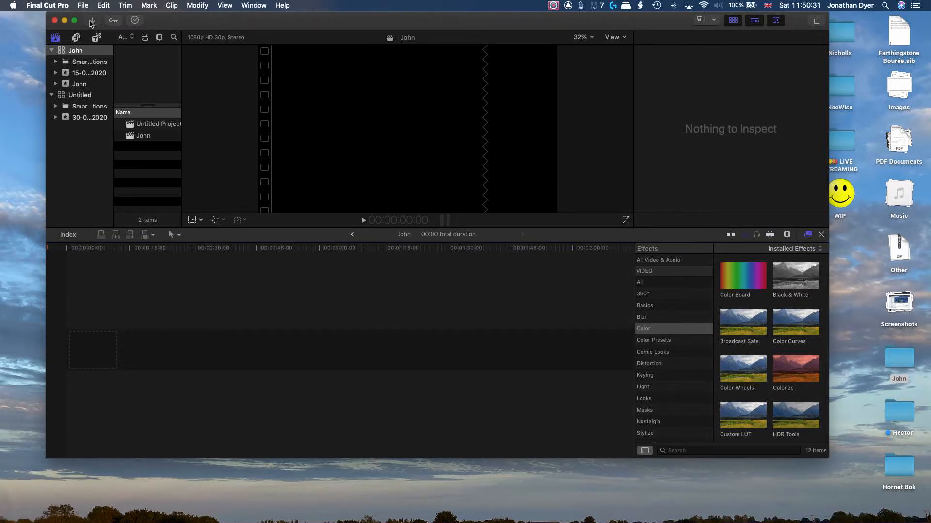
Import all four files from the desktop John folder into the existing 15-08-2020 event
click(90, 22)
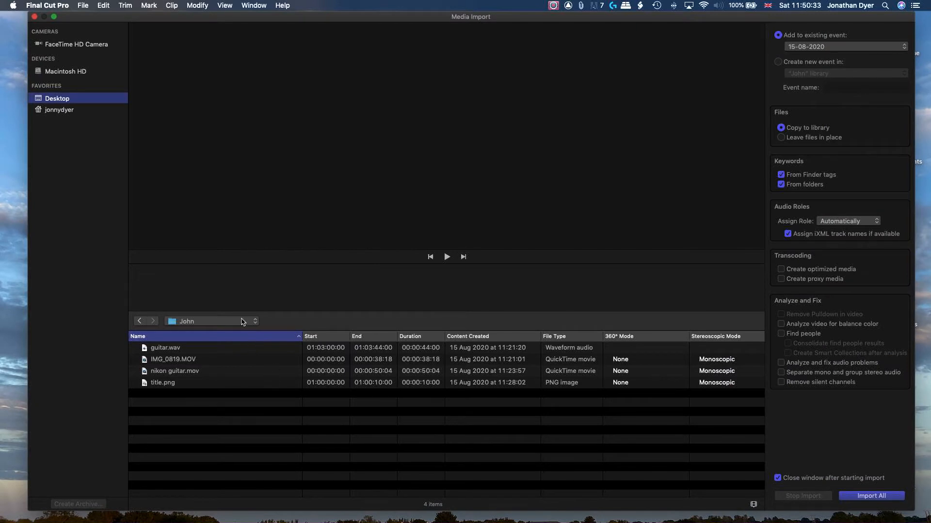
click(252, 394)
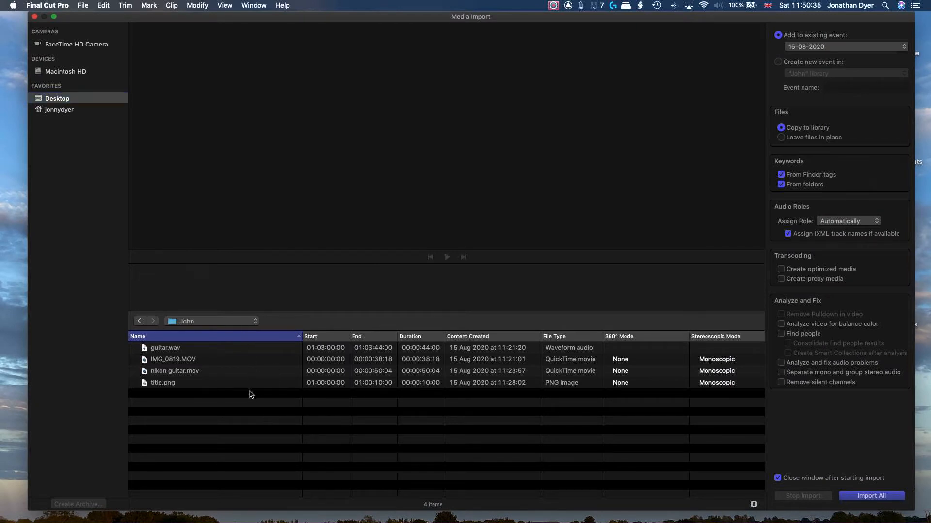
key(super+a)
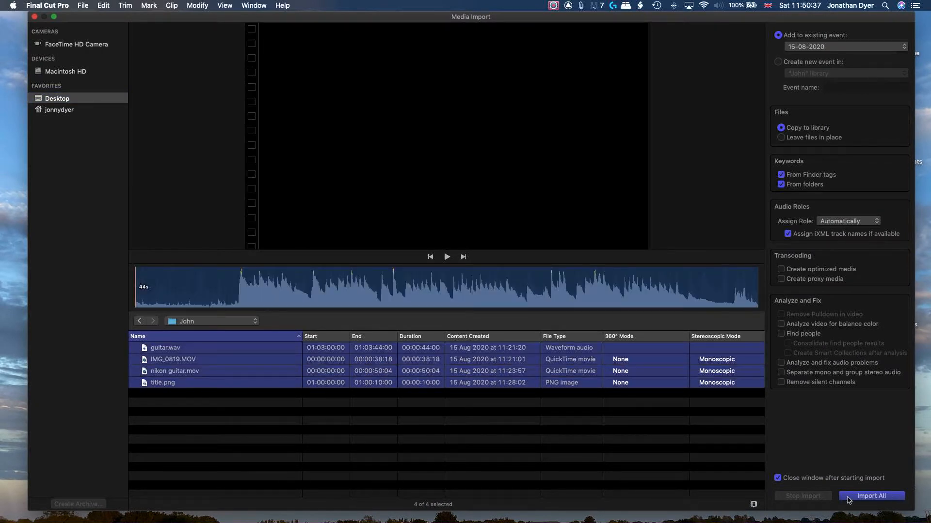
click(848, 496)
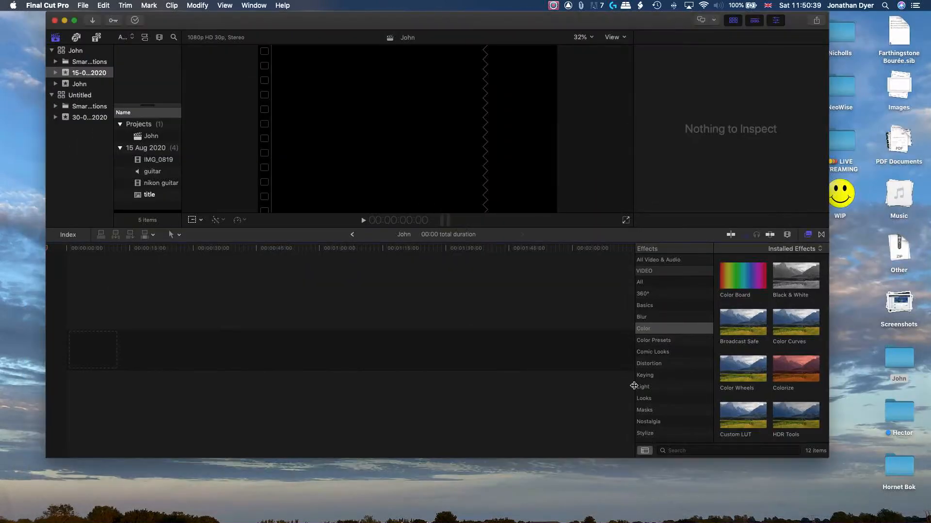
Synchronize the IMG_0819, guitar and nikon guitar clips into a synchronized clip named Guitaring
click(158, 162)
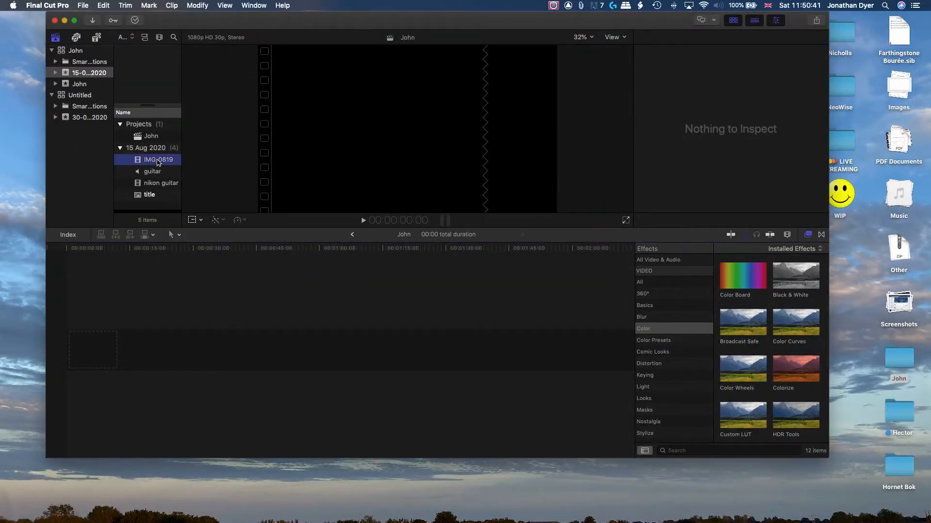
shift+click(162, 184)
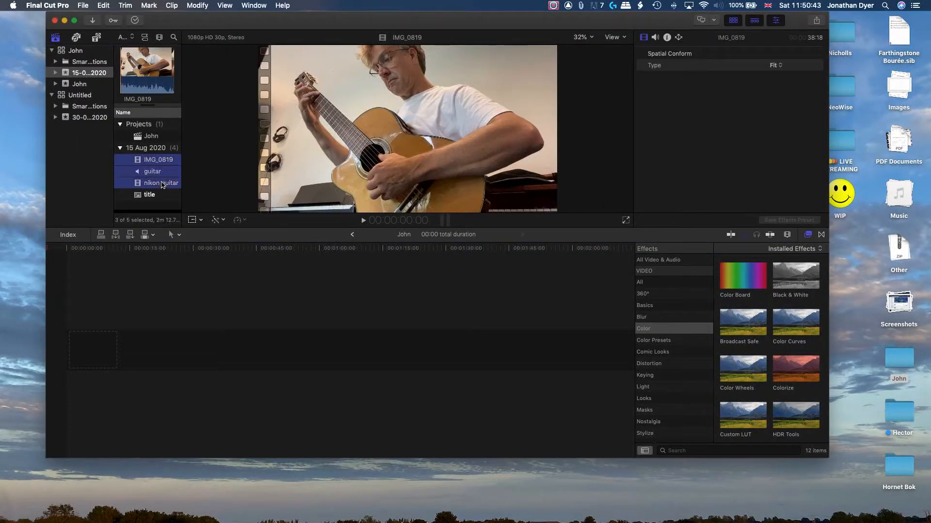
right_click(163, 185)
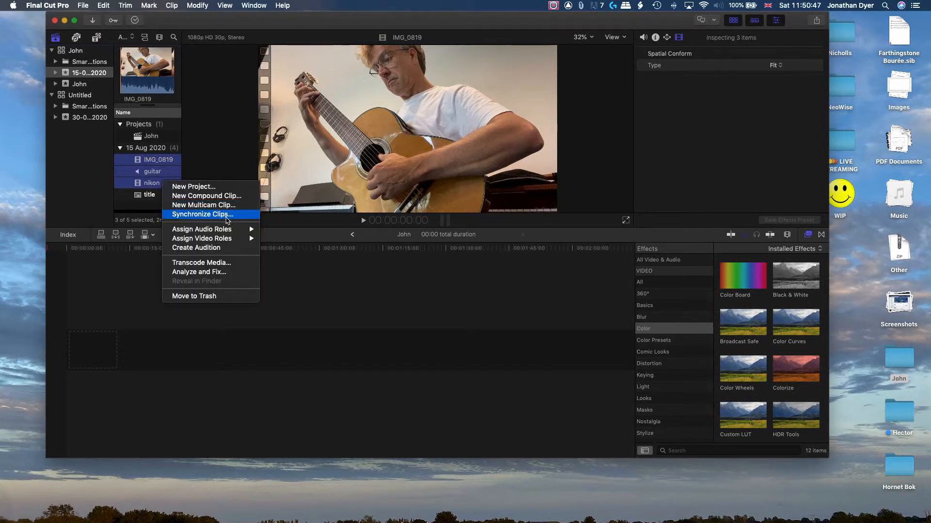
click(228, 214)
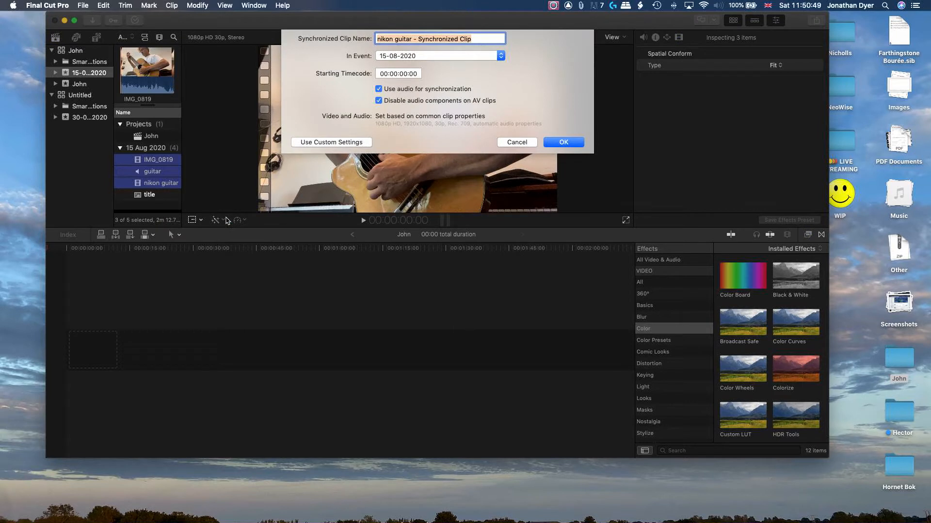
text(Guitaring)
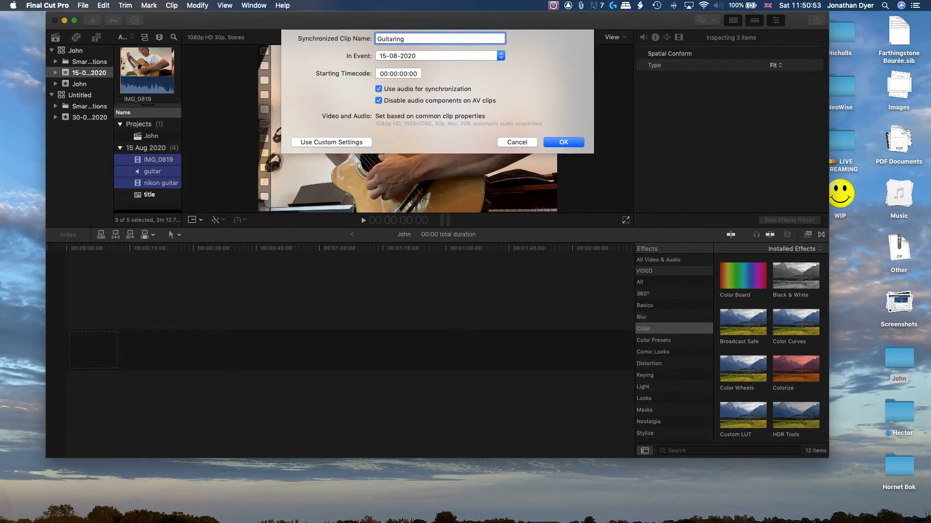
key(Return)
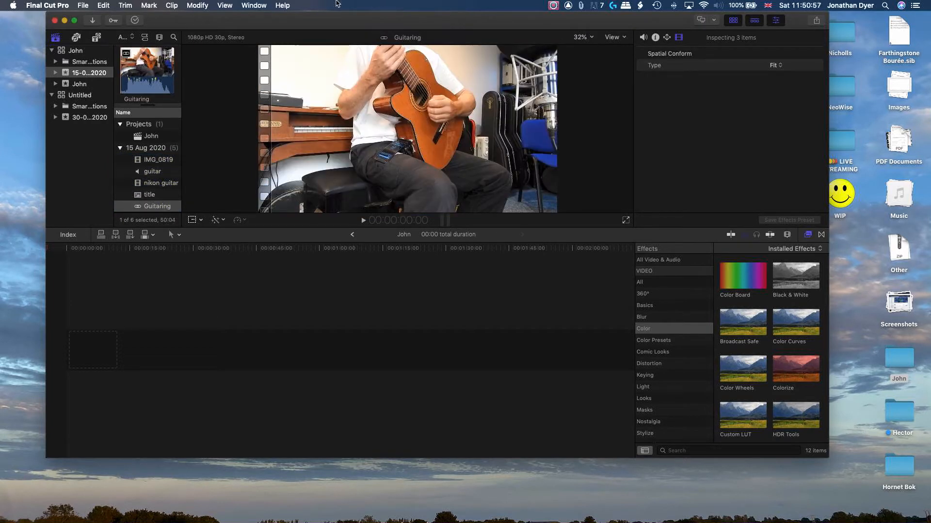
Move and enlarge the Final Cut Pro window to fill the screen
drag(266, 19, 223, 12)
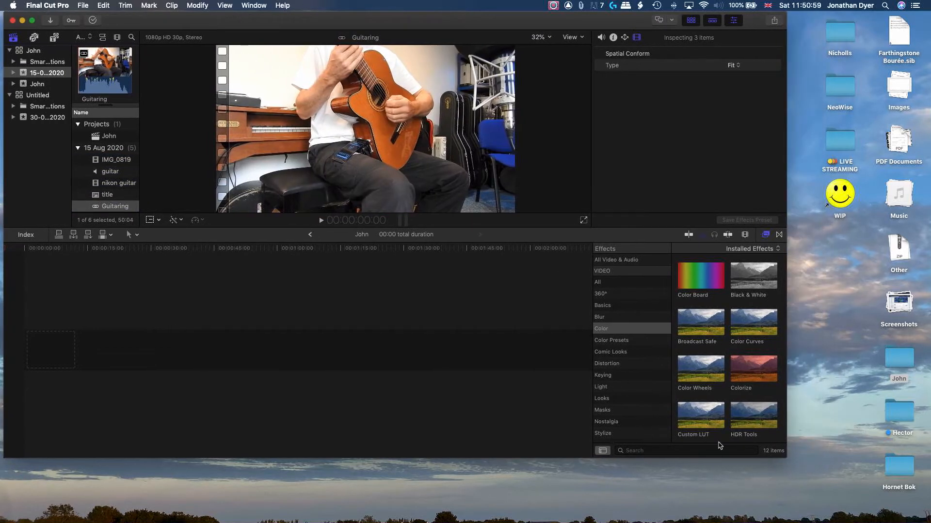
drag(786, 458, 930, 522)
click(123, 217)
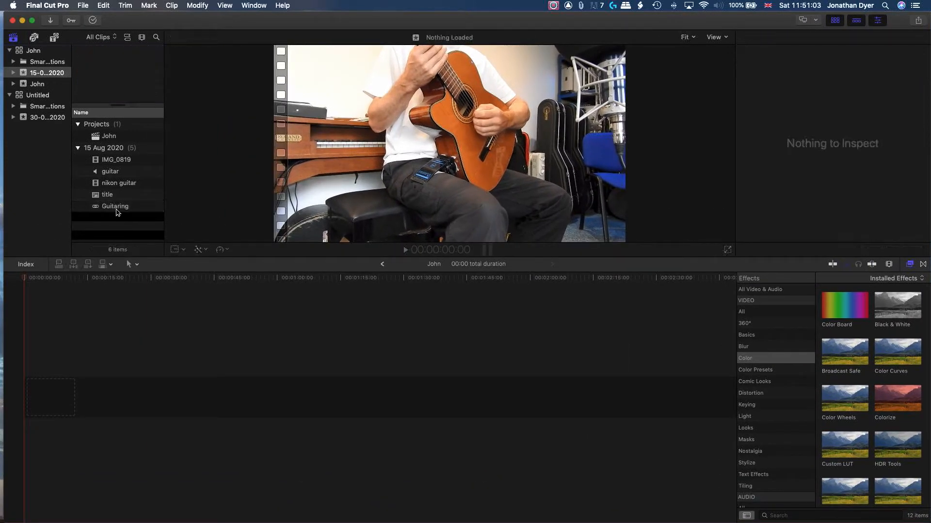
Add the Guitaring synchronized clip to the John project timeline and play it back
click(134, 211)
drag(114, 207, 27, 395)
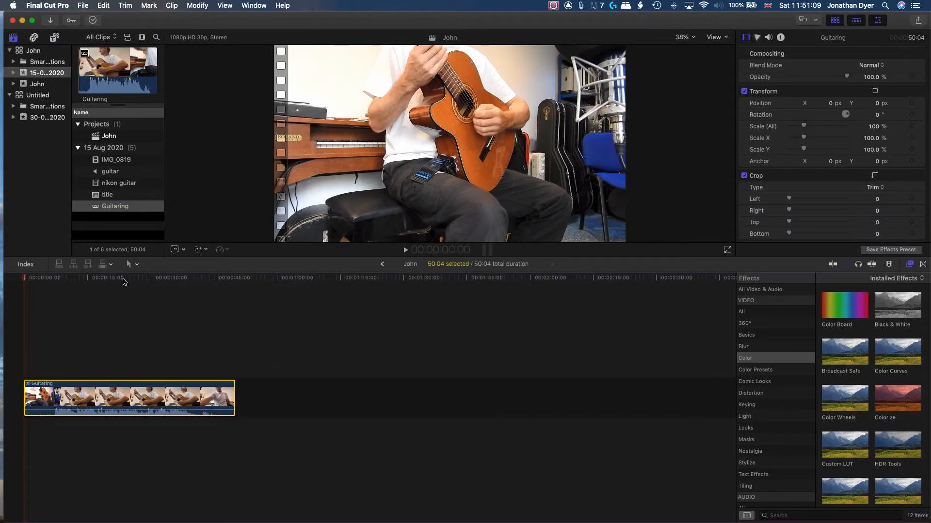
click(123, 278)
key(space)
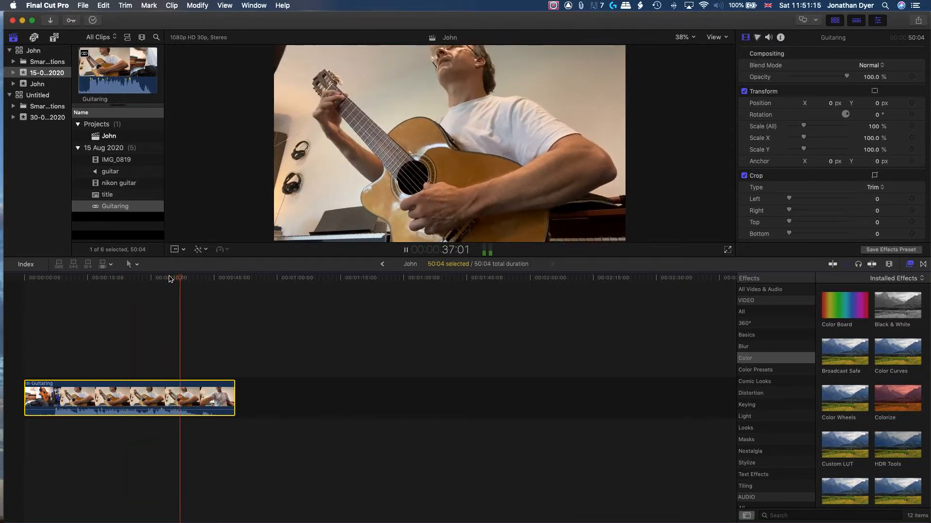
key(space)
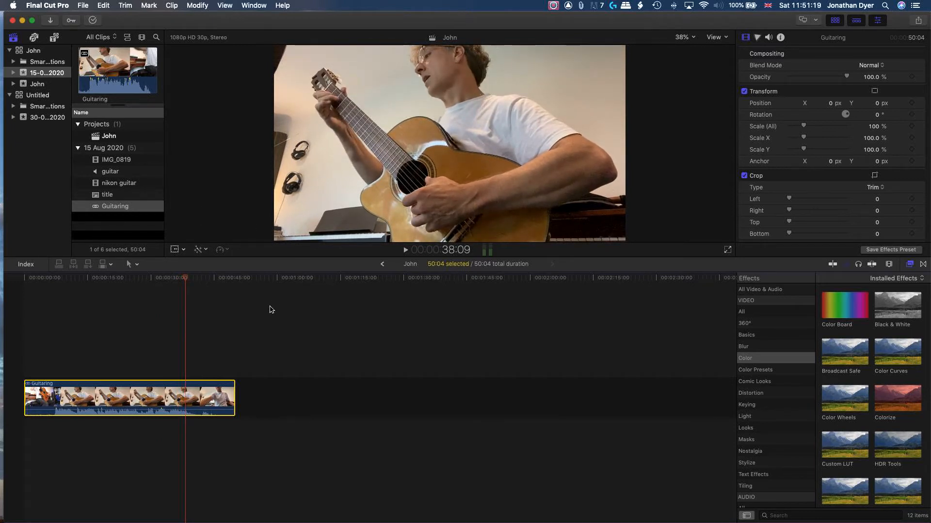
Open the Guitaring synchronized clip to edit its component clips in the timeline
double_click(129, 402)
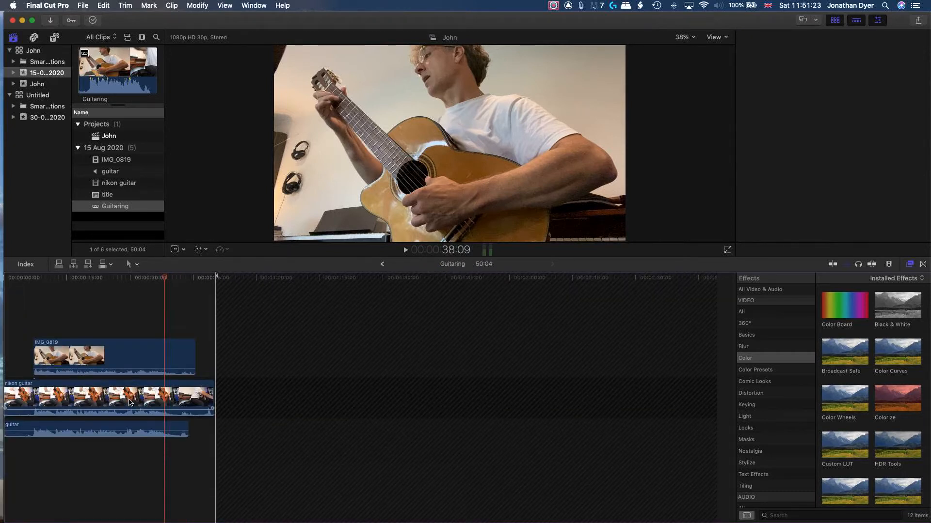
click(382, 264)
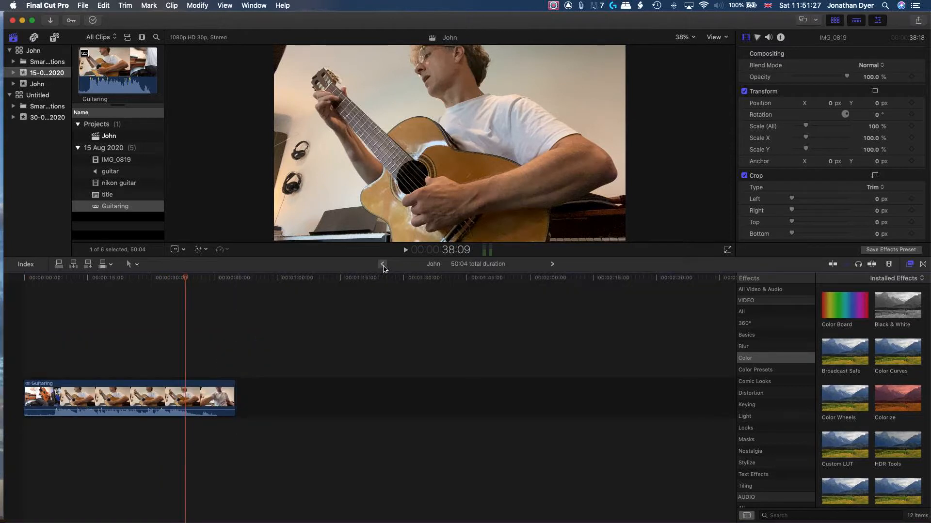
double_click(165, 393)
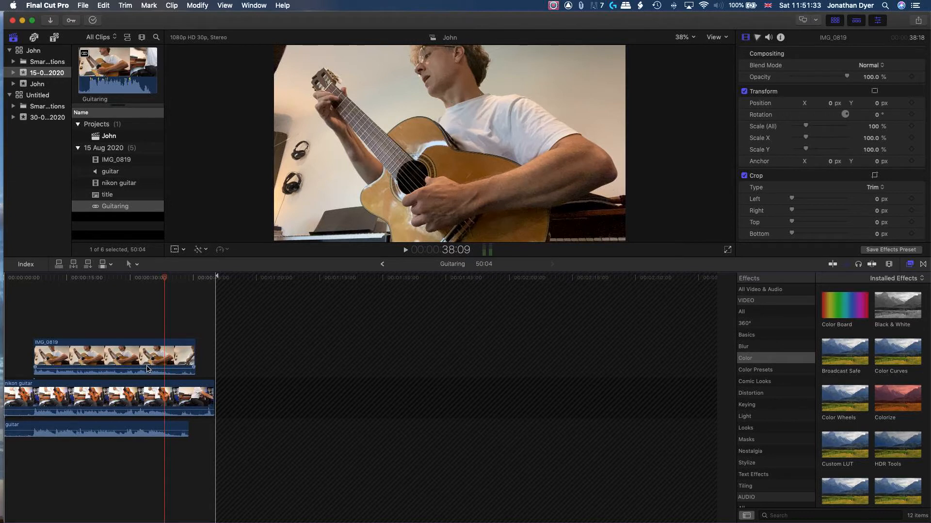
mouse_move(146, 369)
drag(146, 369, 144, 424)
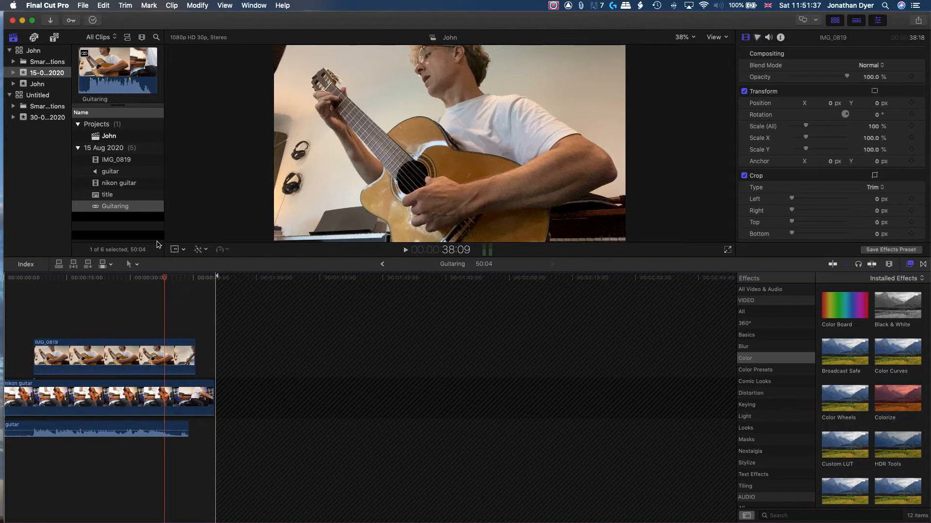
Play back the synchronized clip's camera angles to review how they line up
click(112, 278)
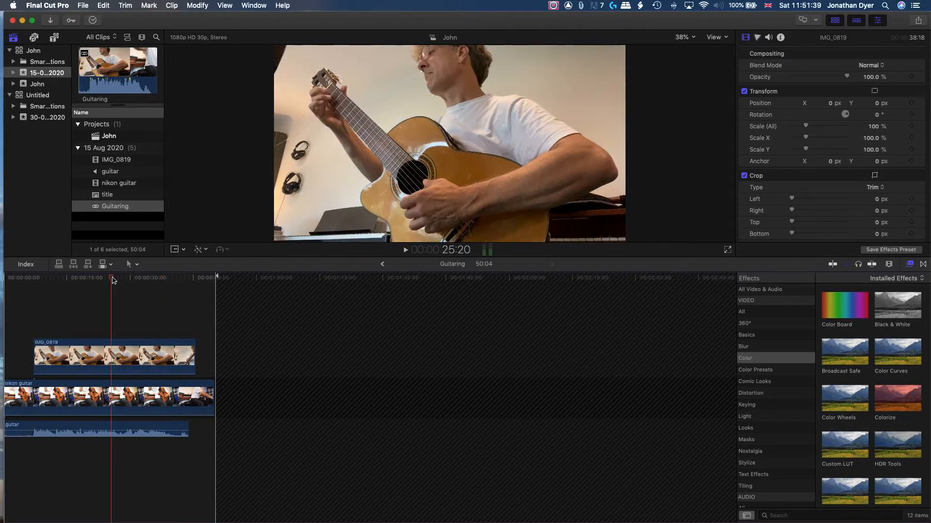
key(space)
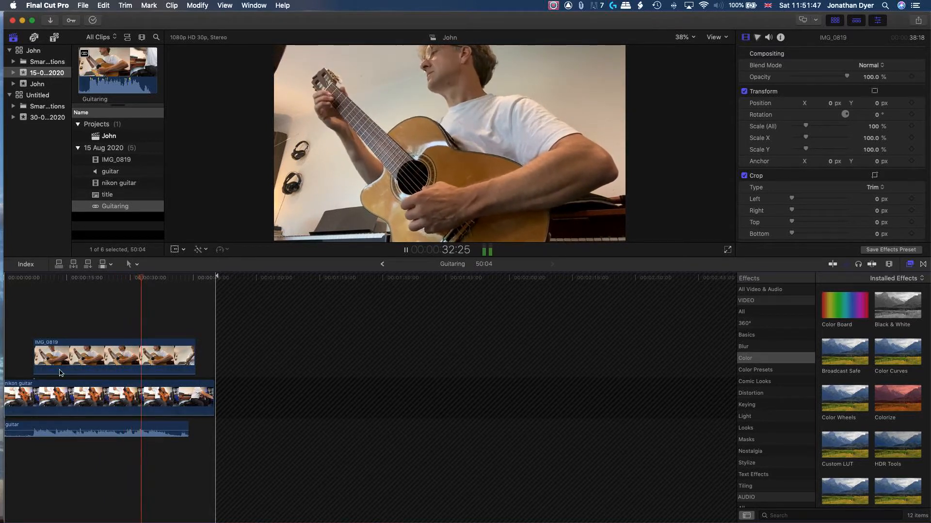
click(74, 279)
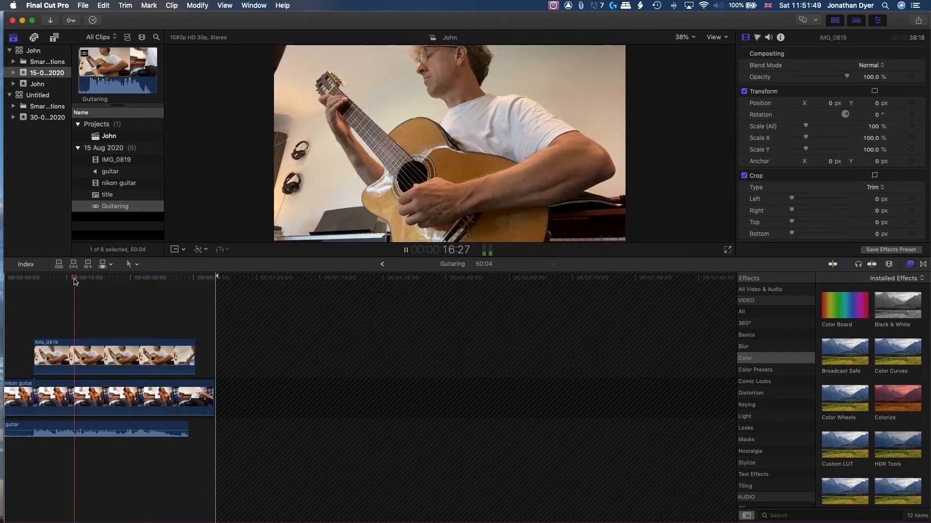
key(space)
scroll(162, 500, left, 1)
scroll(174, 427, up, 5)
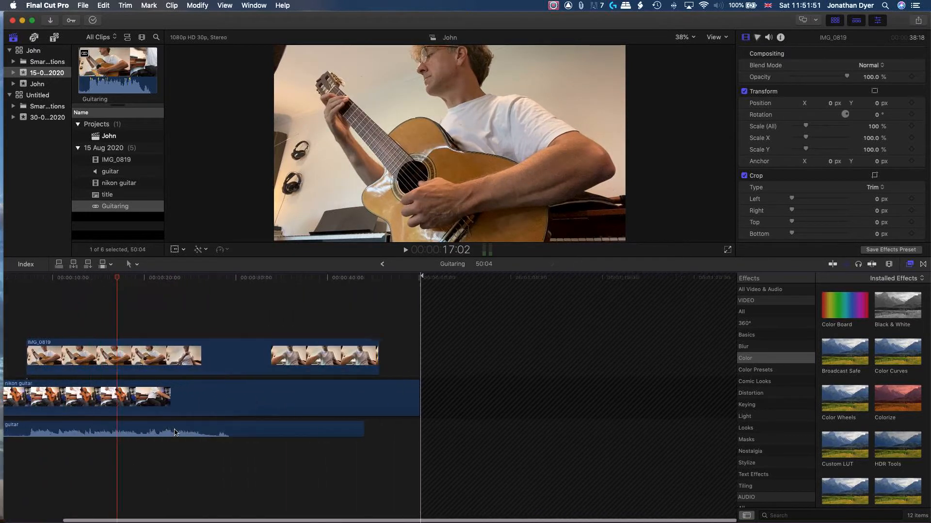
scroll(175, 433, left, 3)
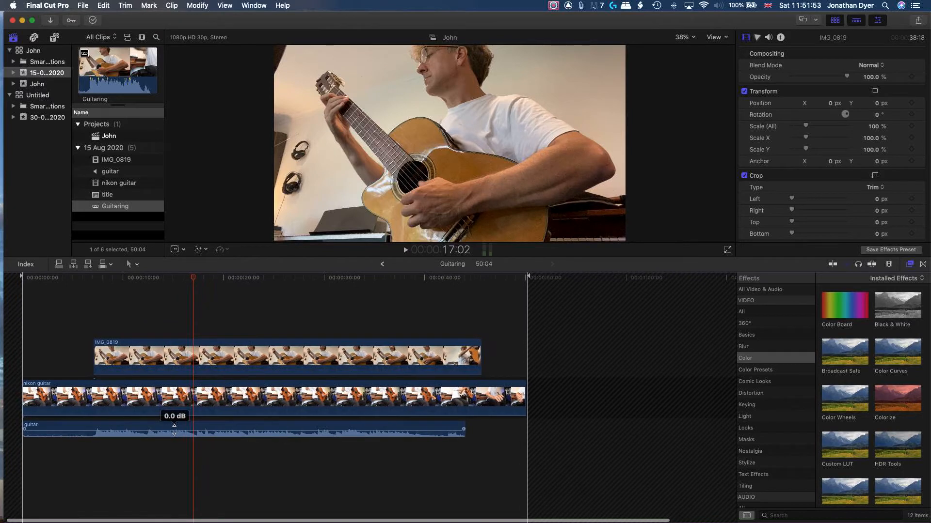
click(75, 403)
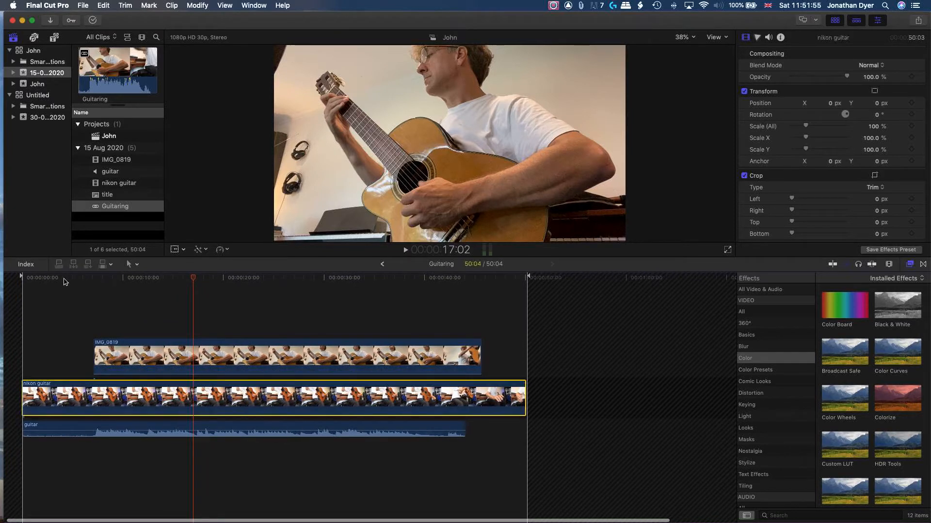
click(63, 280)
key(space)
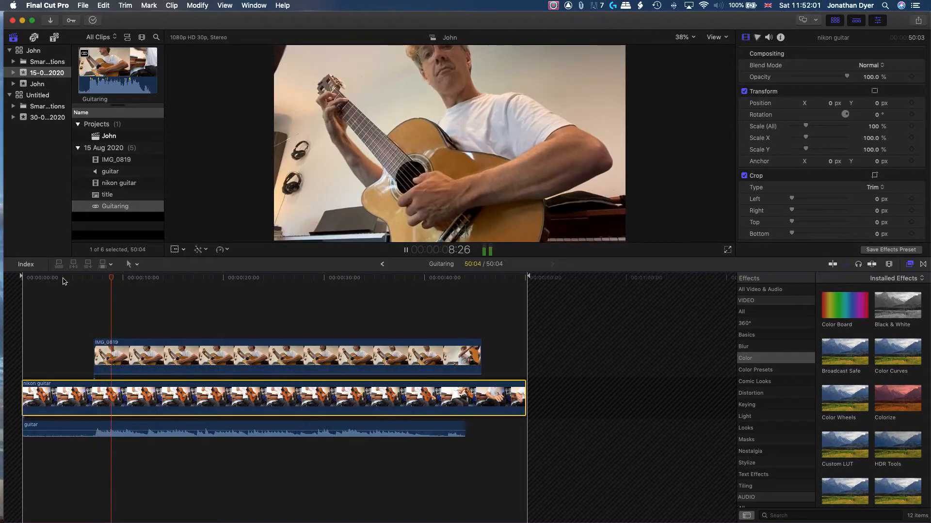
key(space)
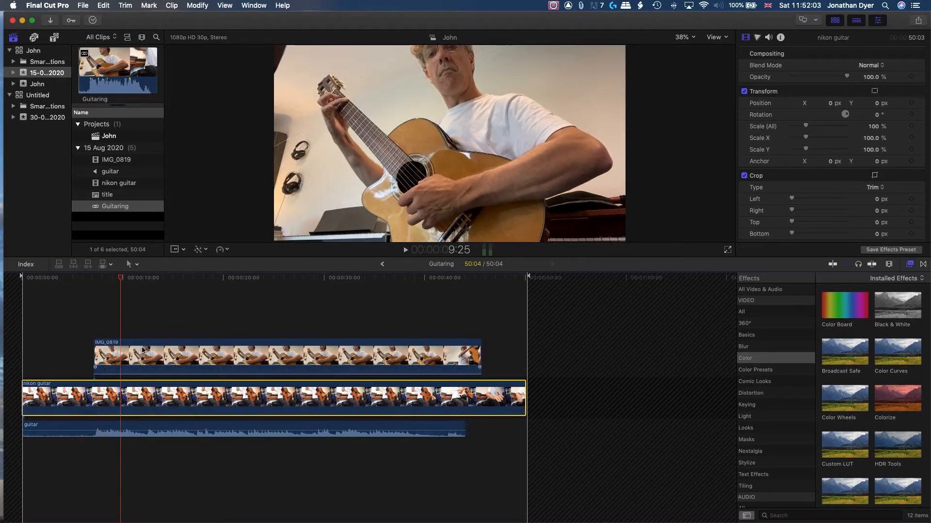
Fade in the IMG_0819 clip with opacity keyframes of 0% at about 7:16 and 100% at about 9:11
click(142, 349)
drag(120, 279, 117, 280)
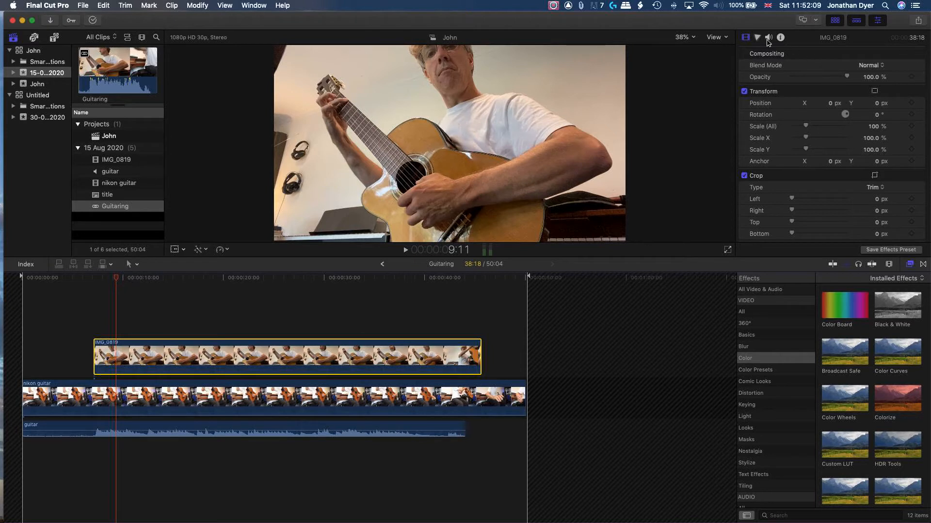
click(870, 76)
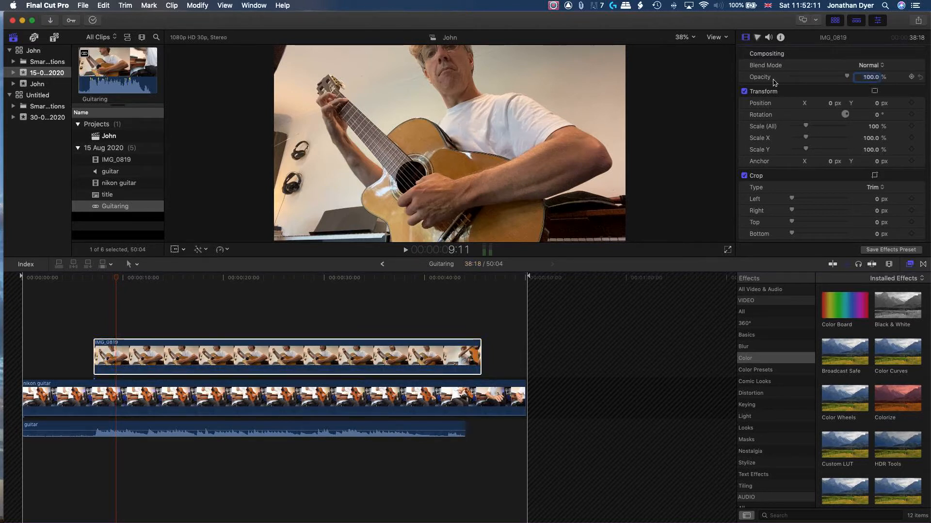
click(911, 77)
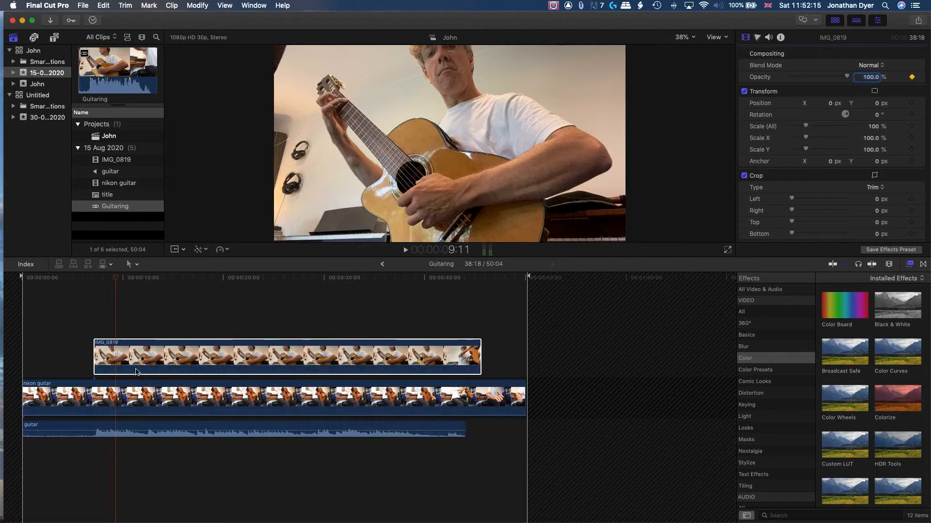
drag(116, 280, 99, 277)
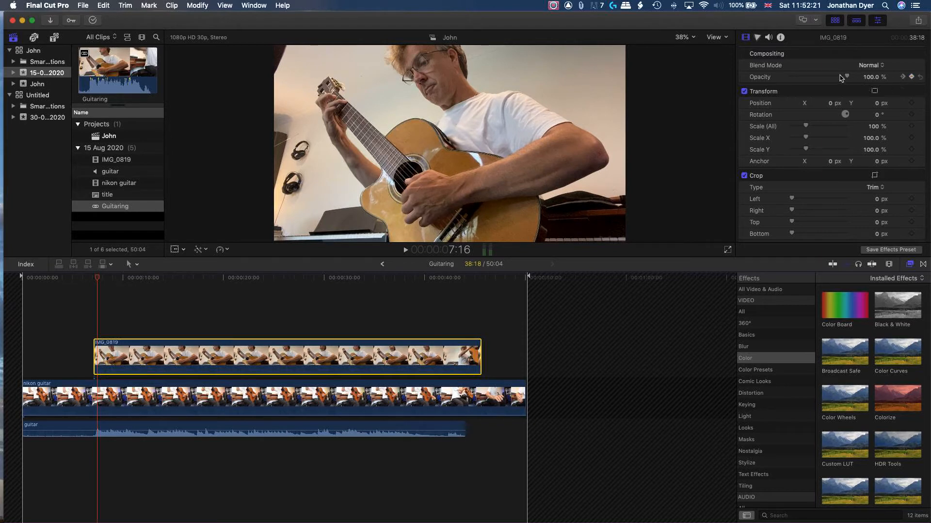
drag(847, 79, 766, 74)
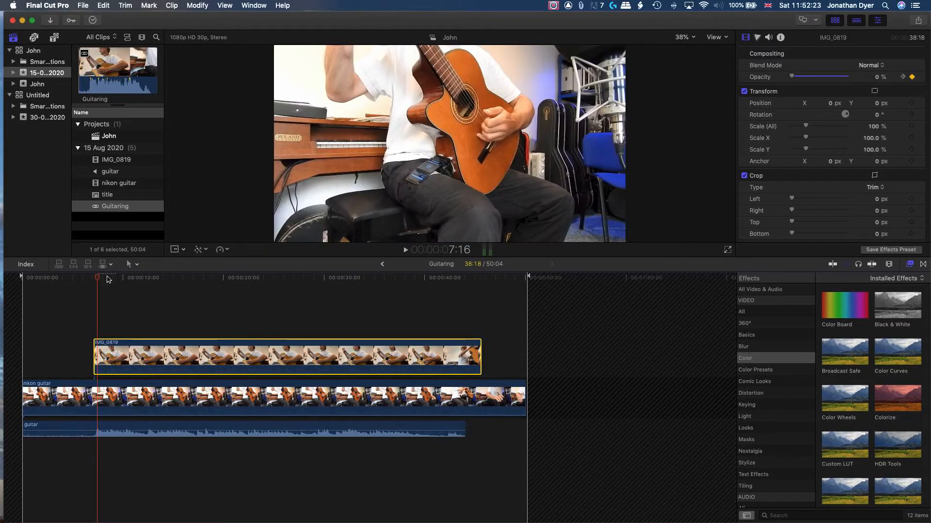
Play back the start of the clip to review the fade-in
click(81, 279)
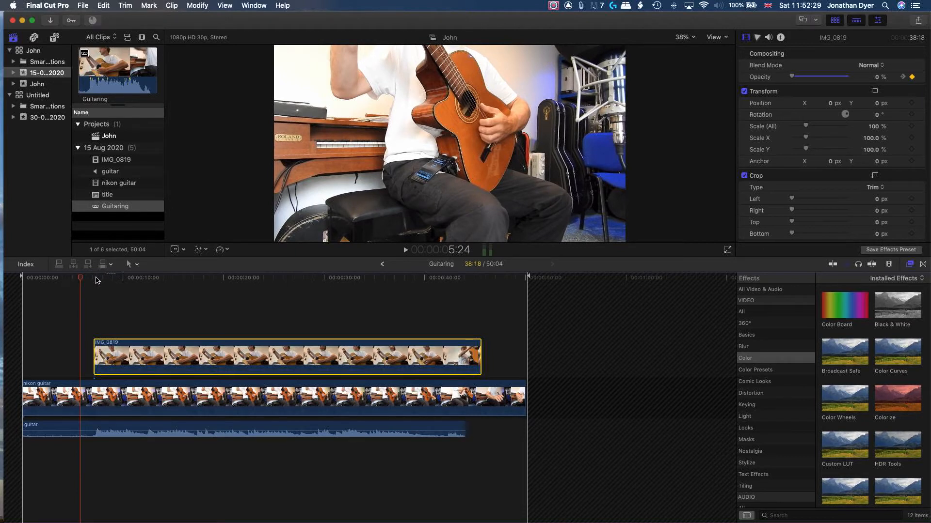
click(94, 278)
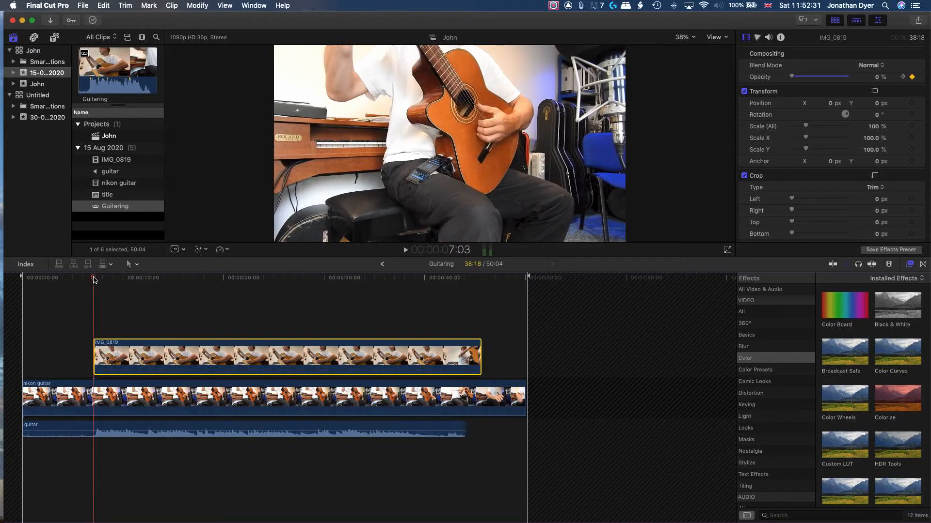
key(space)
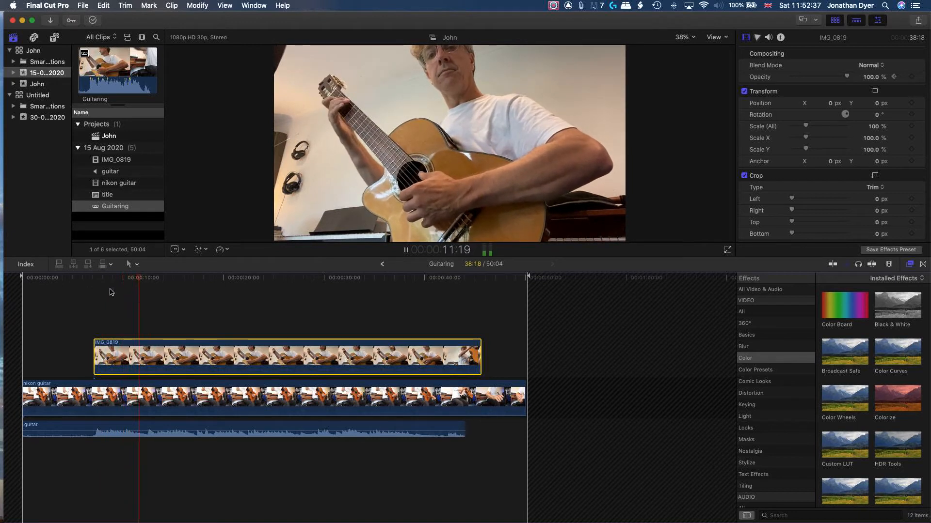
key(space)
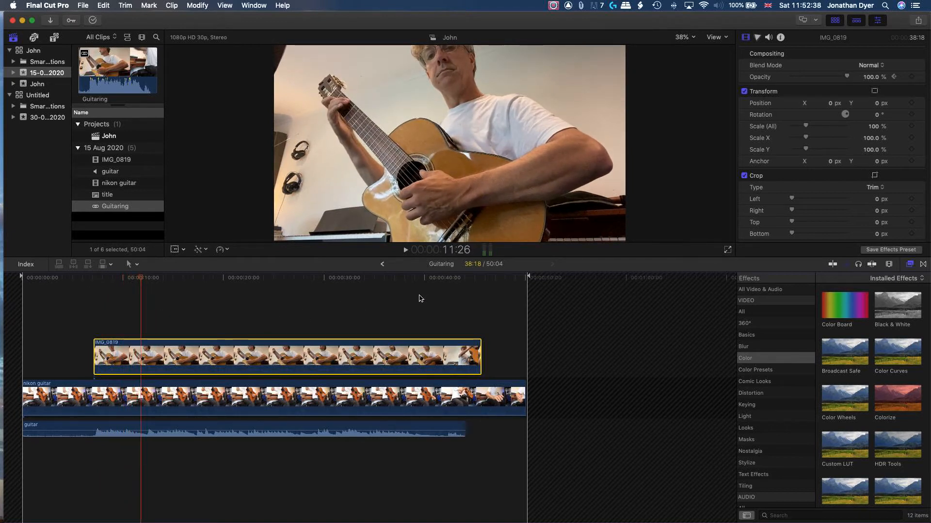
Fade out the IMG_0819 clip with opacity keyframes of 100% at about 44:03 and 0% at about 45:12
click(466, 280)
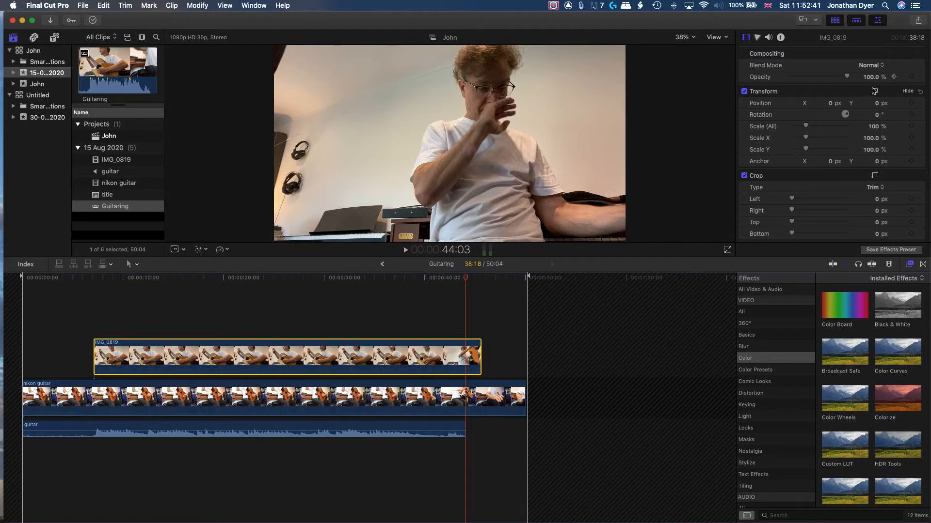
click(911, 77)
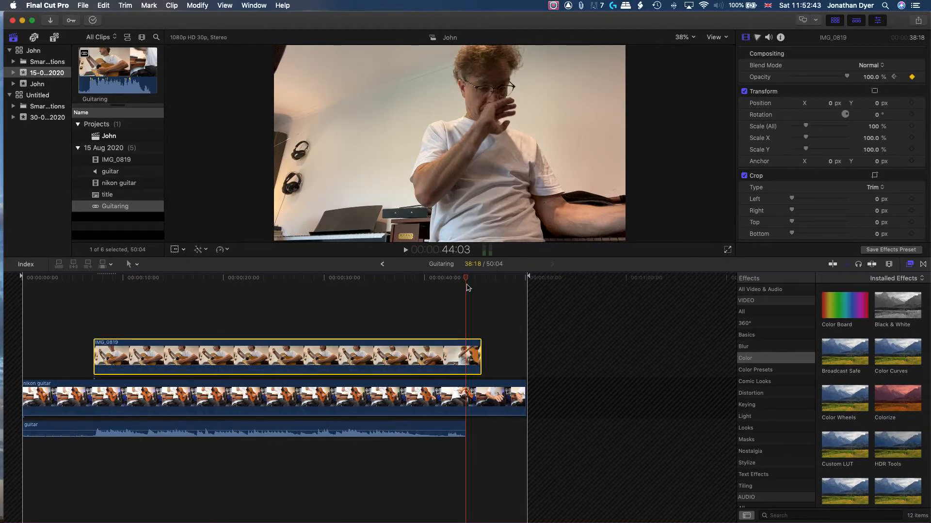
drag(464, 281, 479, 283)
click(912, 77)
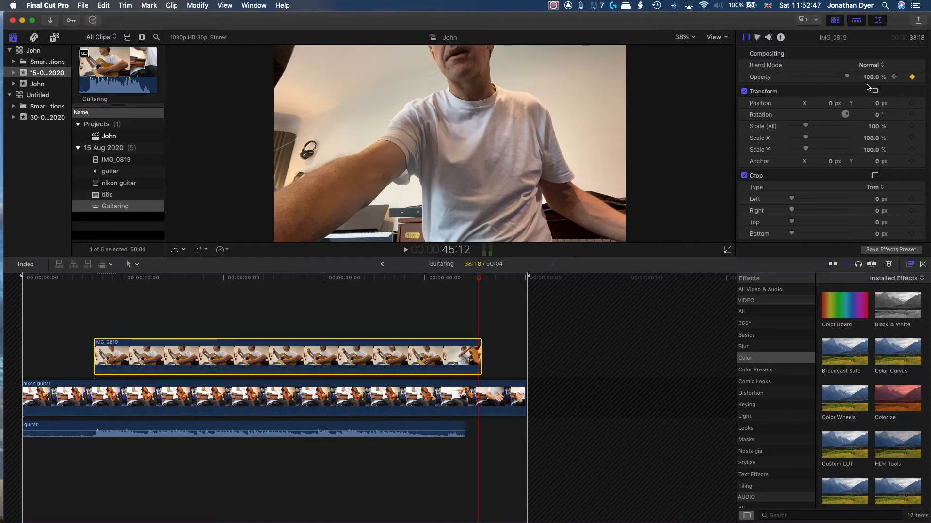
drag(846, 77, 772, 74)
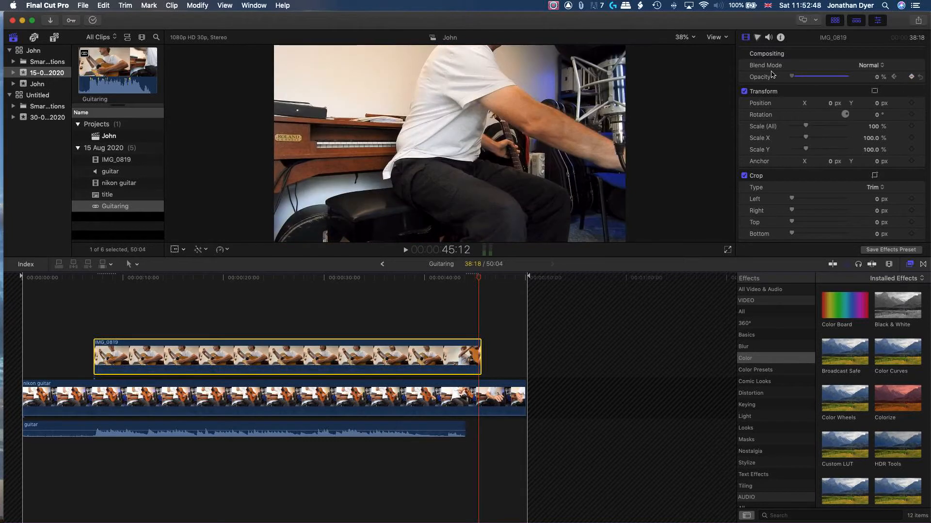
Fade out the nikon guitar clip by keyframing its opacity down to 0% at about 48:05
click(503, 398)
click(483, 279)
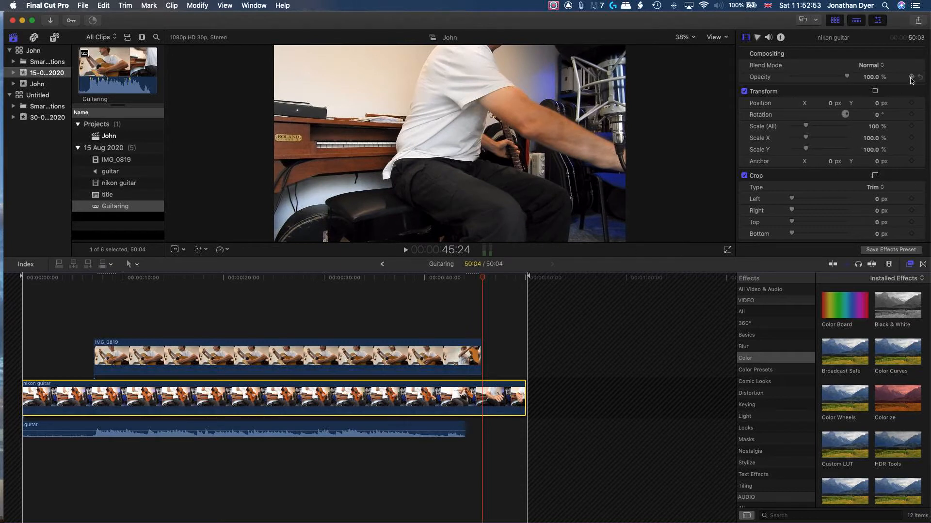
click(506, 278)
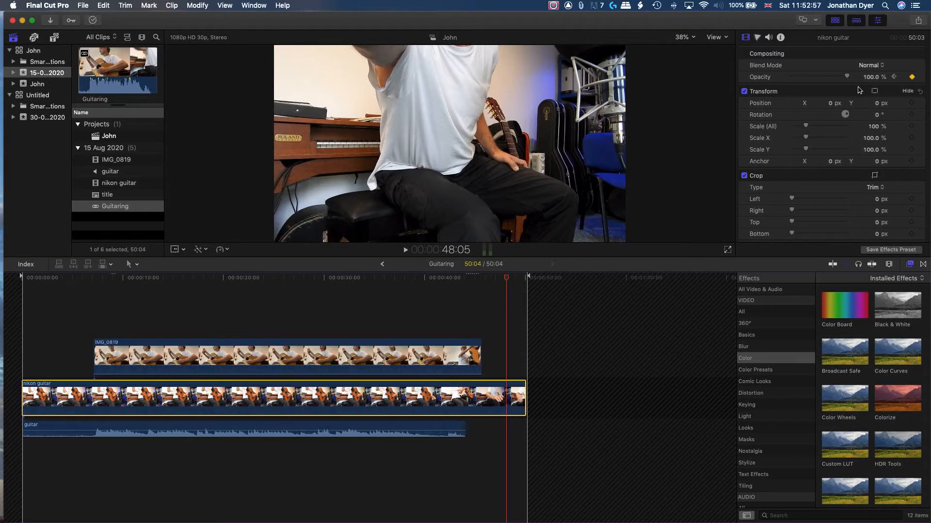
click(911, 76)
drag(846, 77, 779, 77)
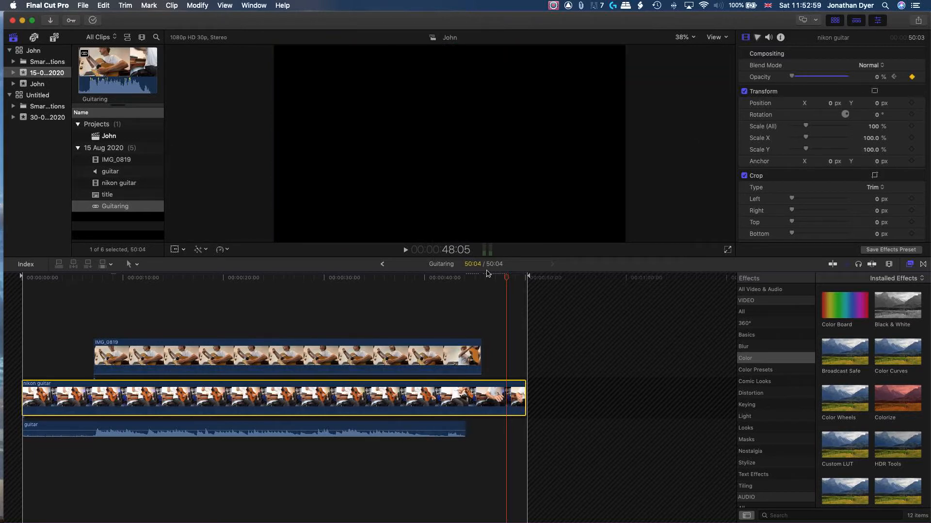
Play back the ending to review the nikon guitar fade-out
click(460, 279)
key(space)
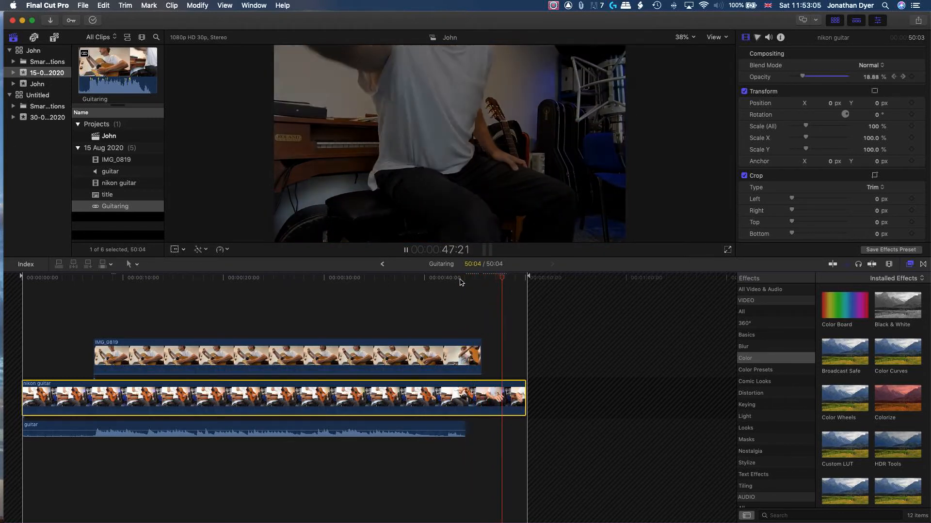
key(space)
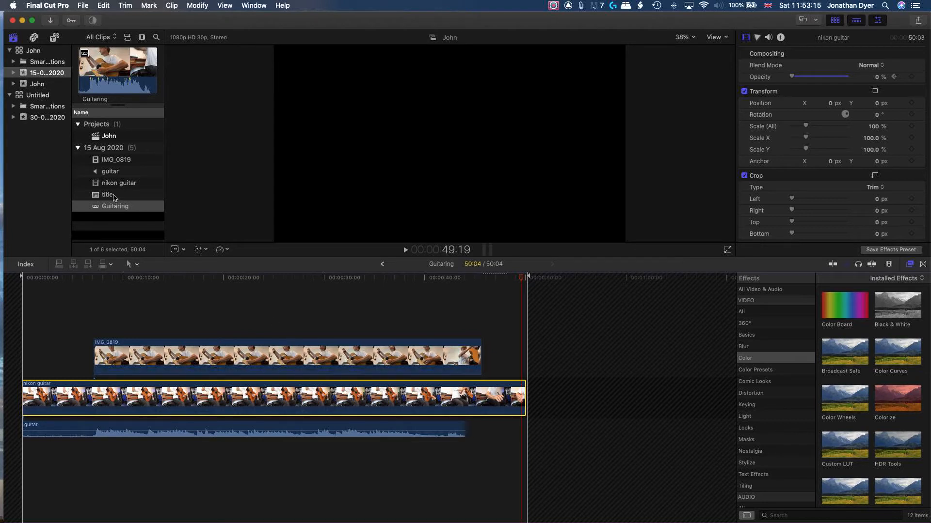
Place the title clip above the camera clips starting at about 44 seconds into the synchronized clip
drag(110, 196, 461, 314)
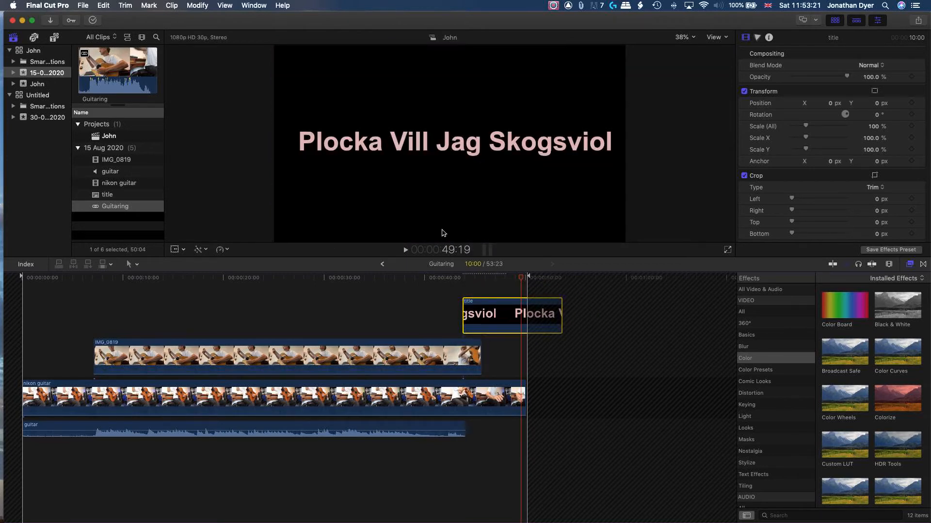
click(477, 277)
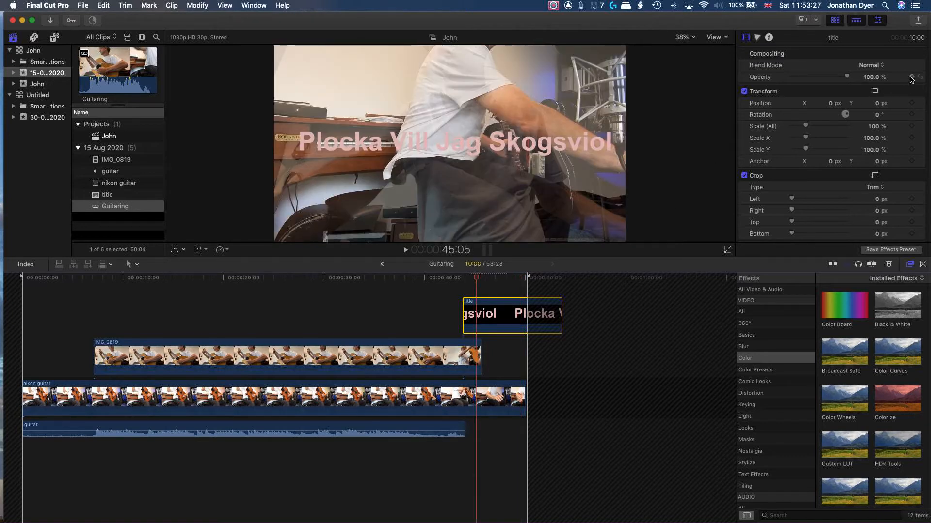
Fade in the title by keyframing its opacity at 0% at about 45:05 and 100% at about 48:12
drag(857, 80, 706, 110)
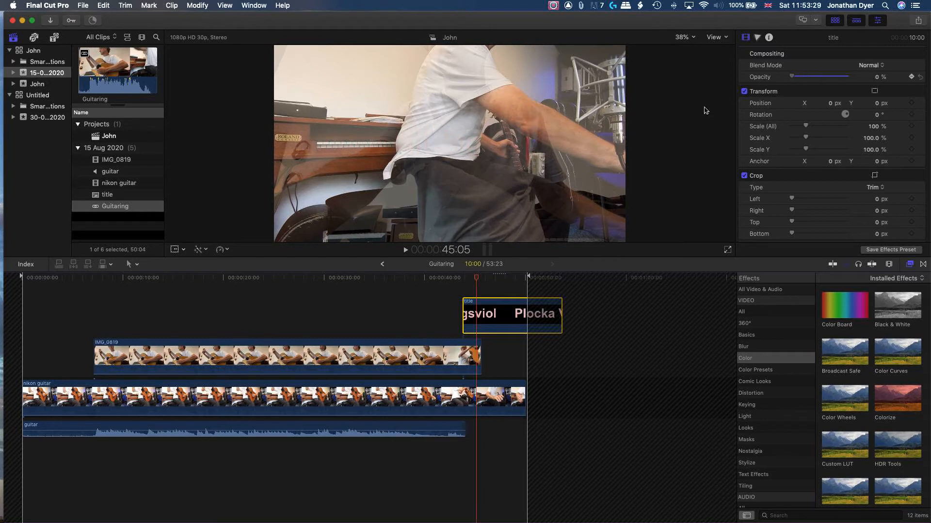
click(509, 277)
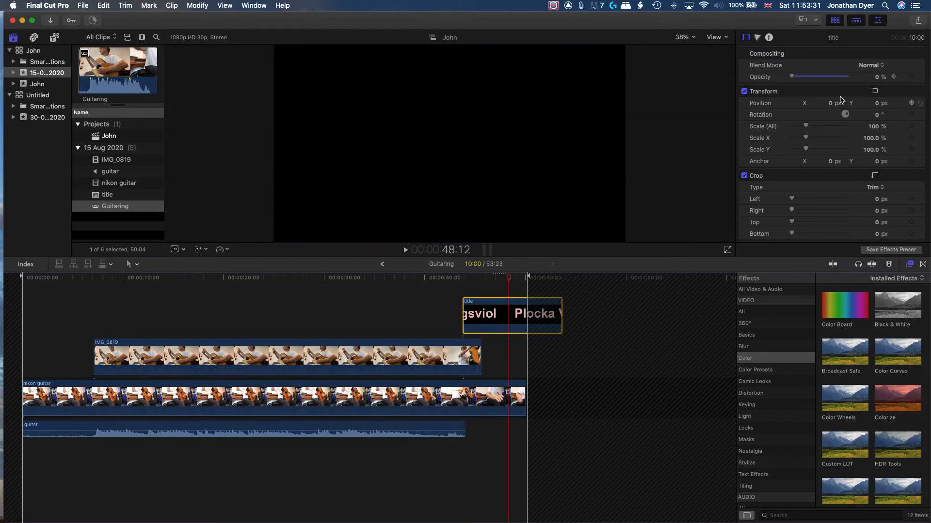
click(911, 77)
drag(792, 78, 848, 78)
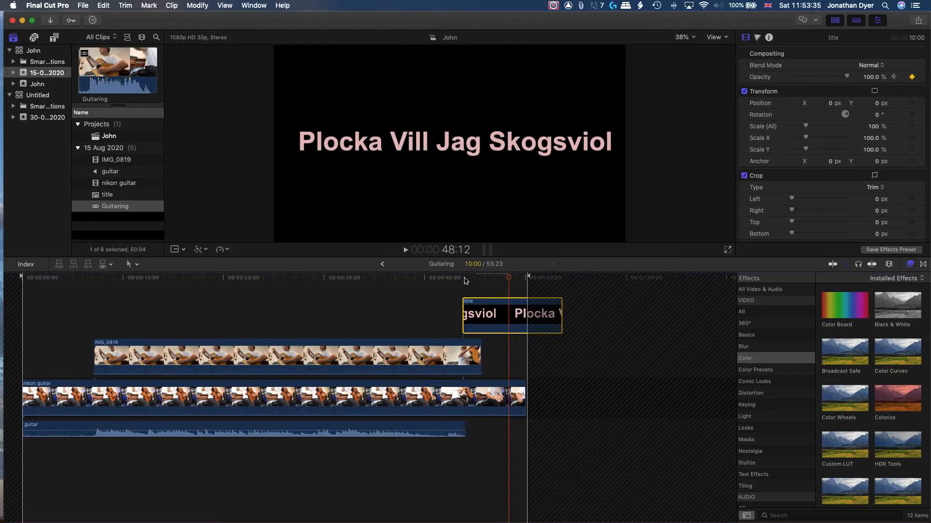
Play back the ending to review the title fade-in
click(465, 278)
key(space)
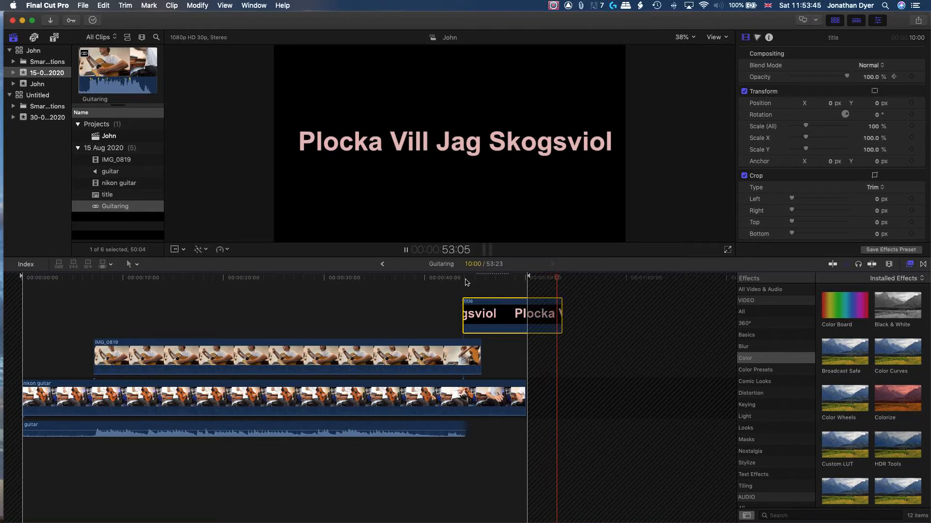
key(space)
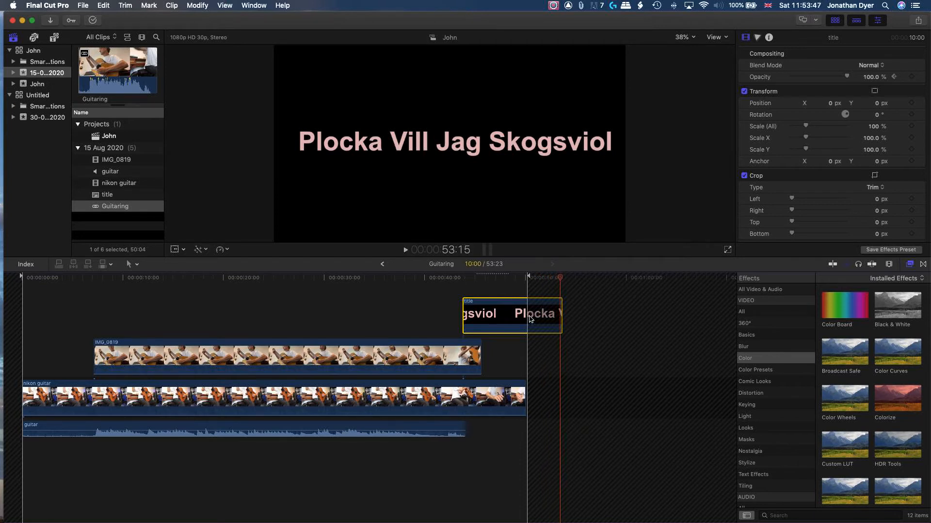
Trim the title clip to end at about 50:05, level with the end of the nikon guitar clip, and play it back
click(528, 278)
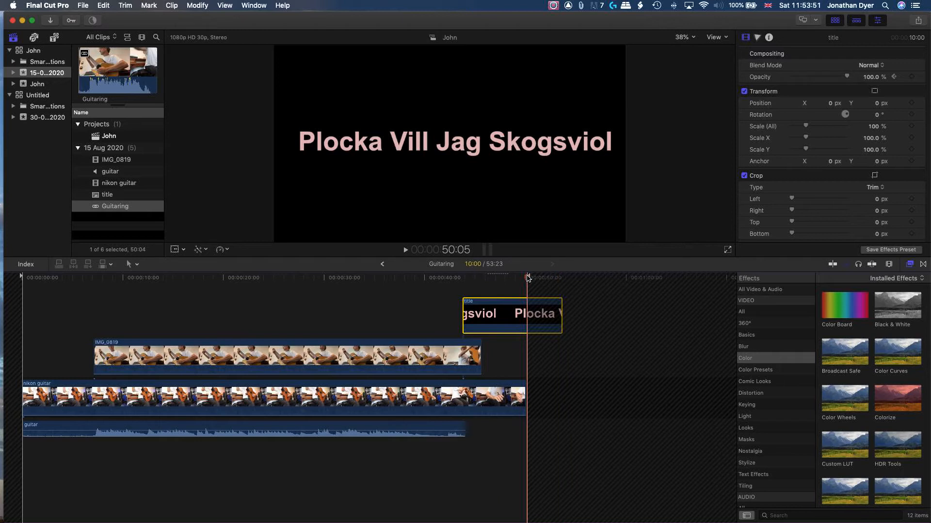
key(alt+bracketright)
click(547, 355)
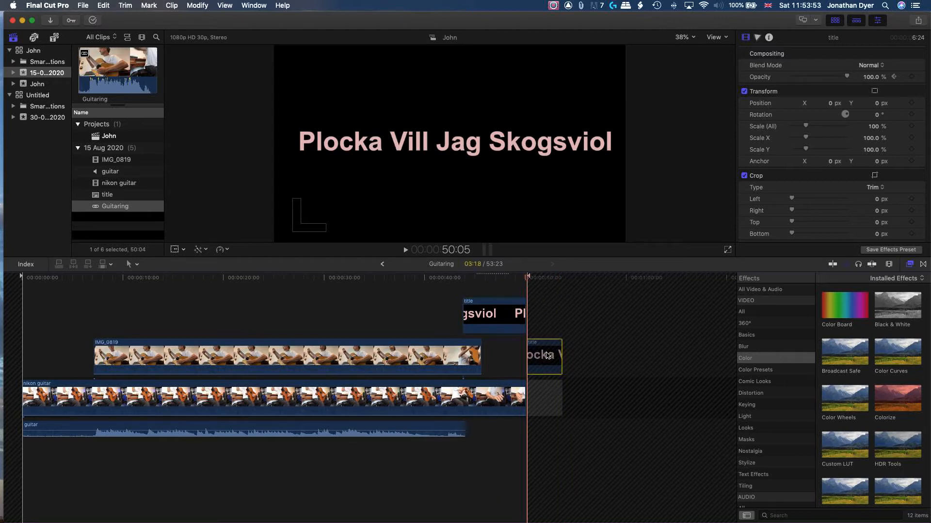
key(Delete)
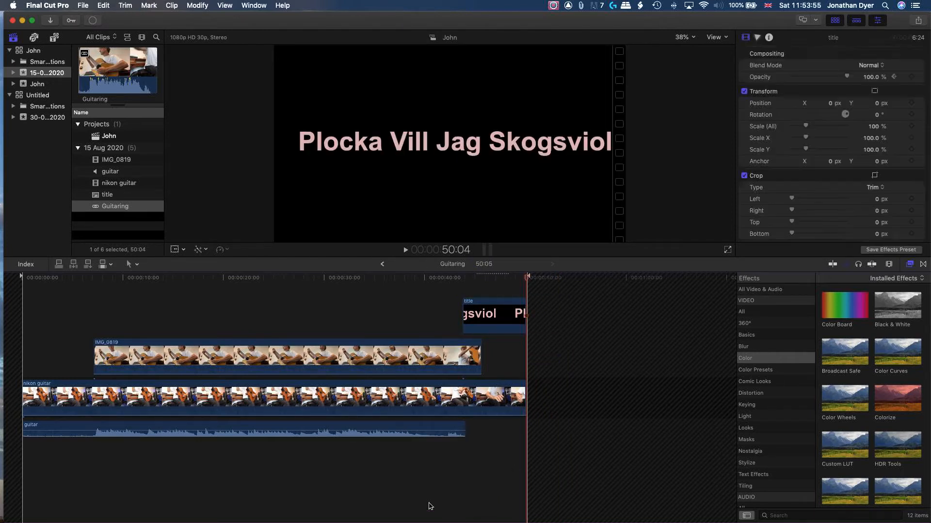
click(458, 280)
key(space)
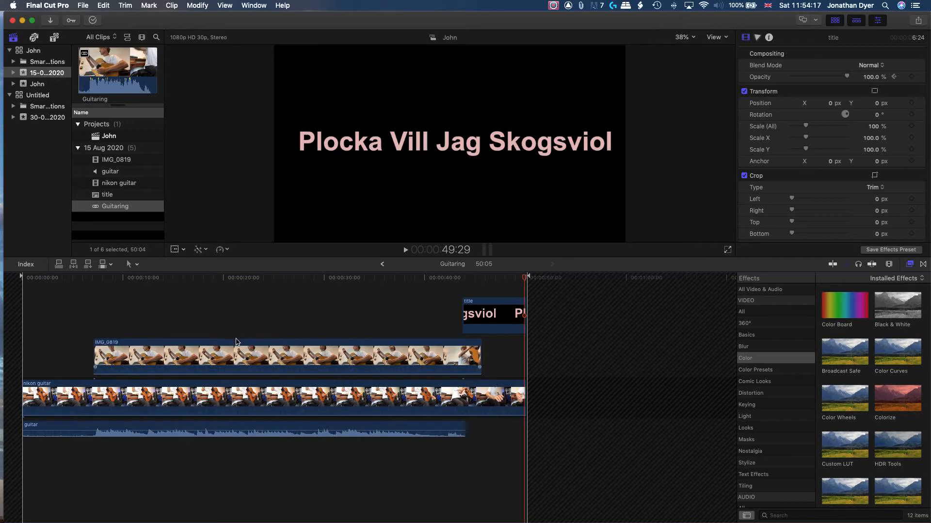
Fade out the IMG_0819 clip with opacity keyframes of 100% at about 16:22 and 0% at about 18:27
click(192, 280)
click(189, 344)
click(204, 354)
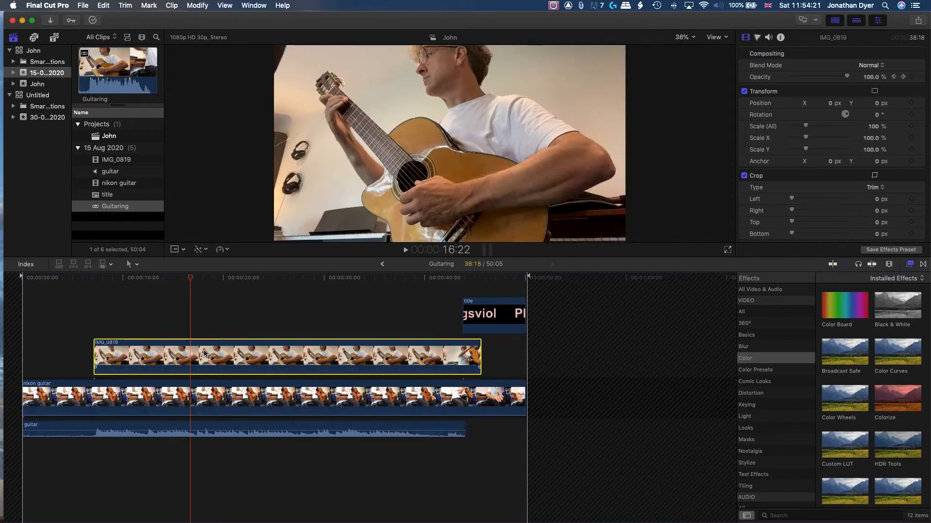
click(911, 77)
click(231, 278)
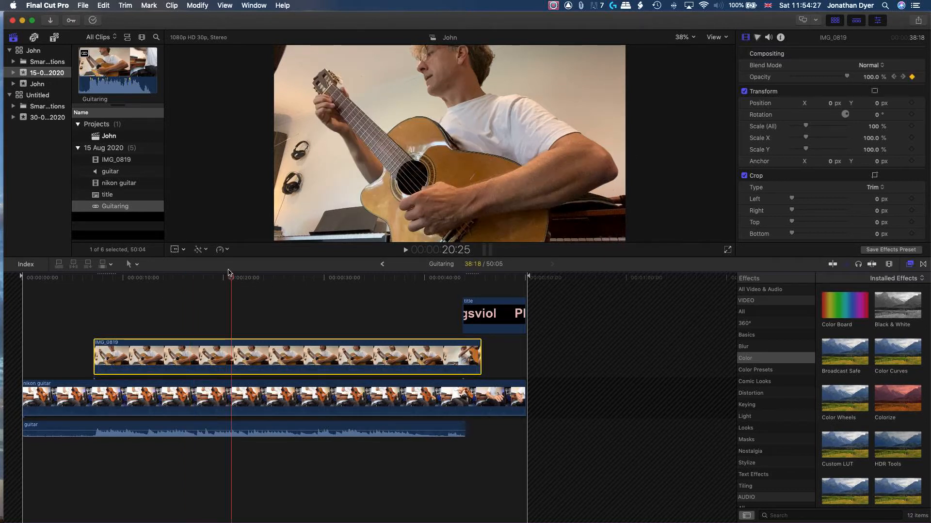
click(212, 278)
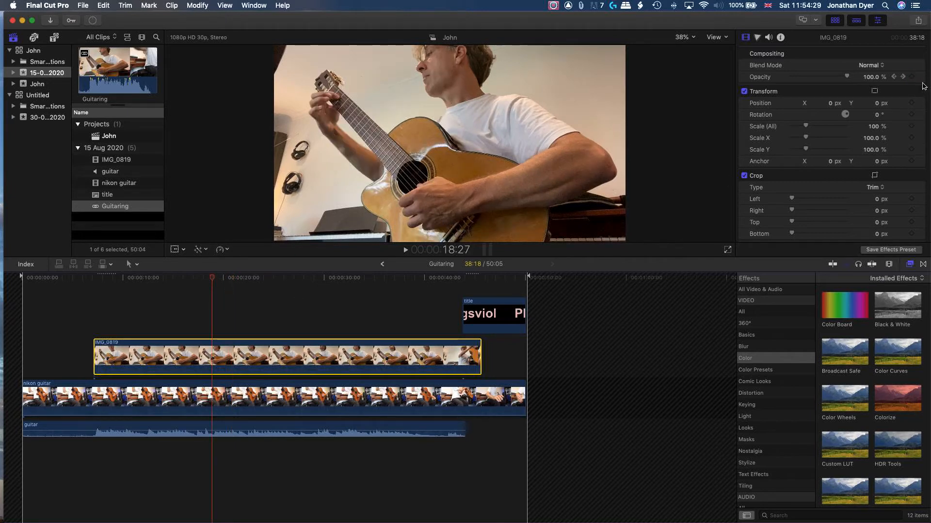
click(913, 77)
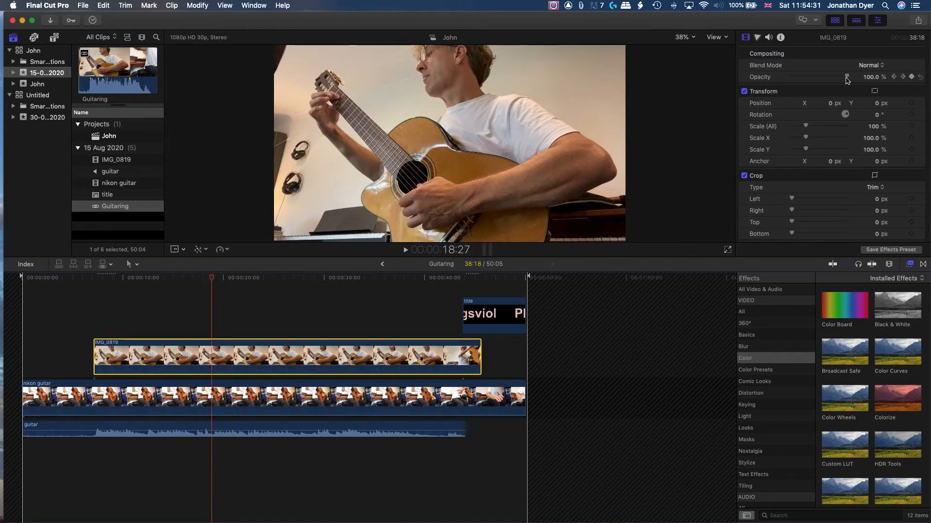
drag(846, 77, 790, 78)
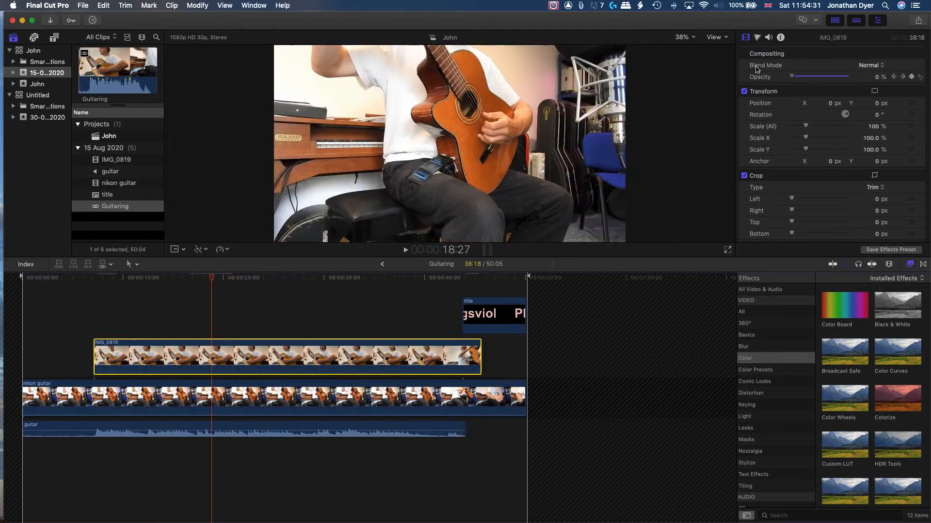
Play back the section around the IMG_0819 fade-out to review it
click(176, 278)
key(space)
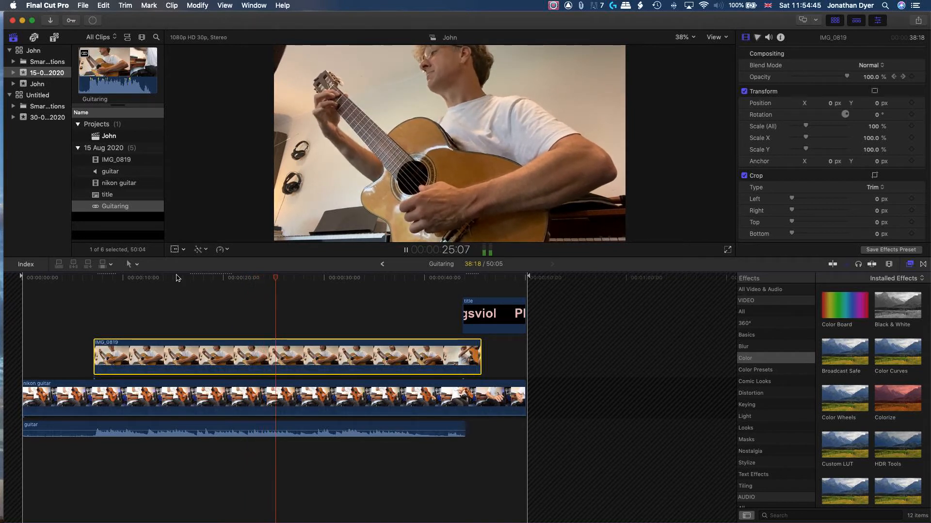
key(space)
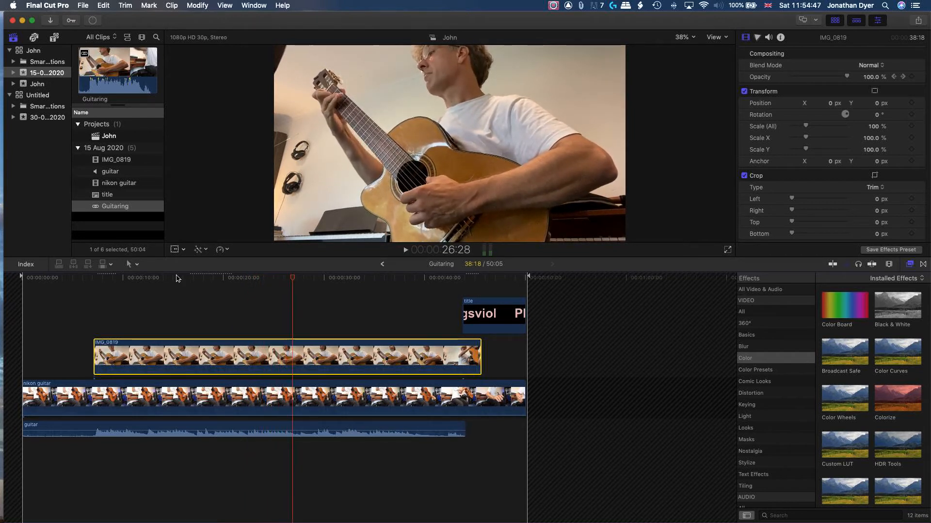
Zoom in on IMG_0819 by keyframing its Scale at 100% at about 31:02 and 155% at about 37:01
click(303, 278)
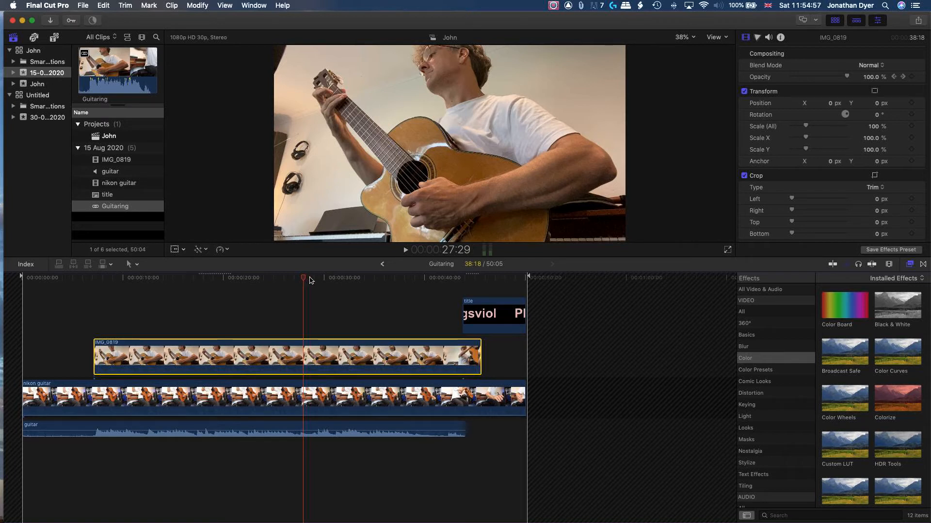
click(335, 281)
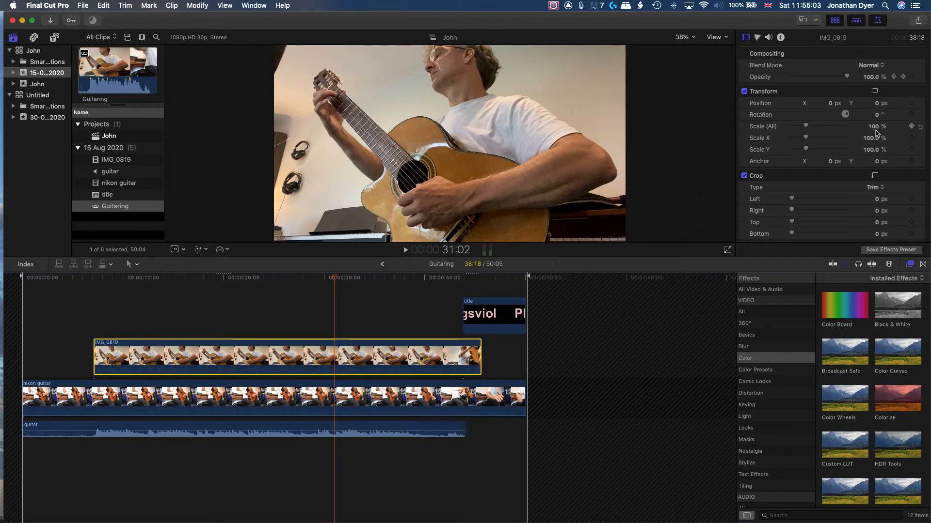
click(911, 126)
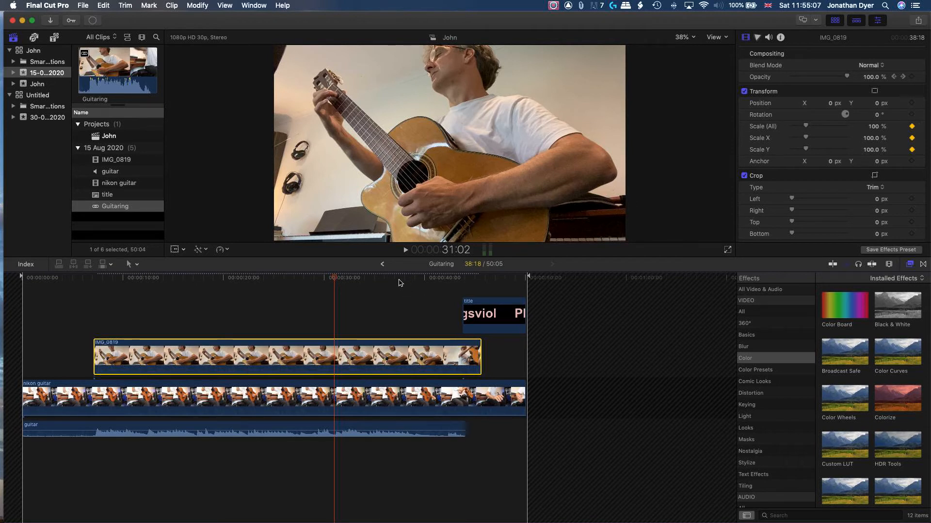
click(460, 279)
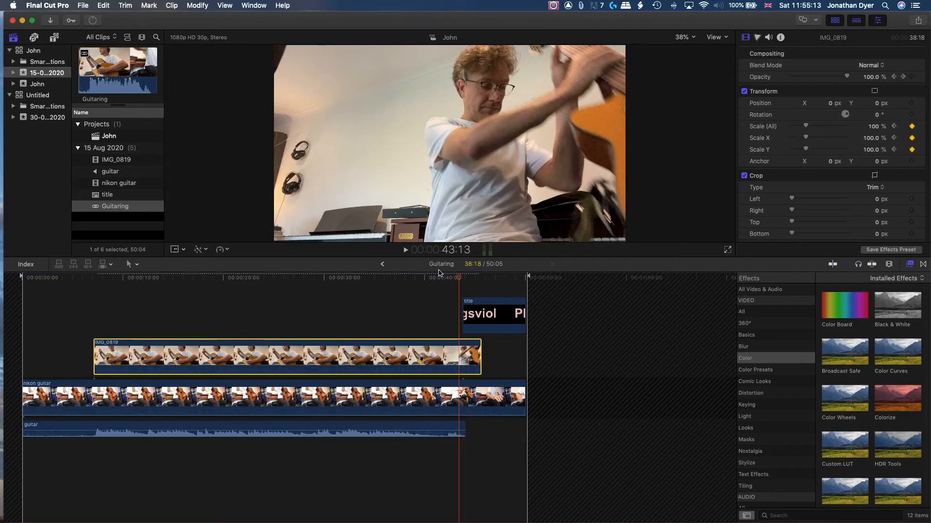
click(395, 278)
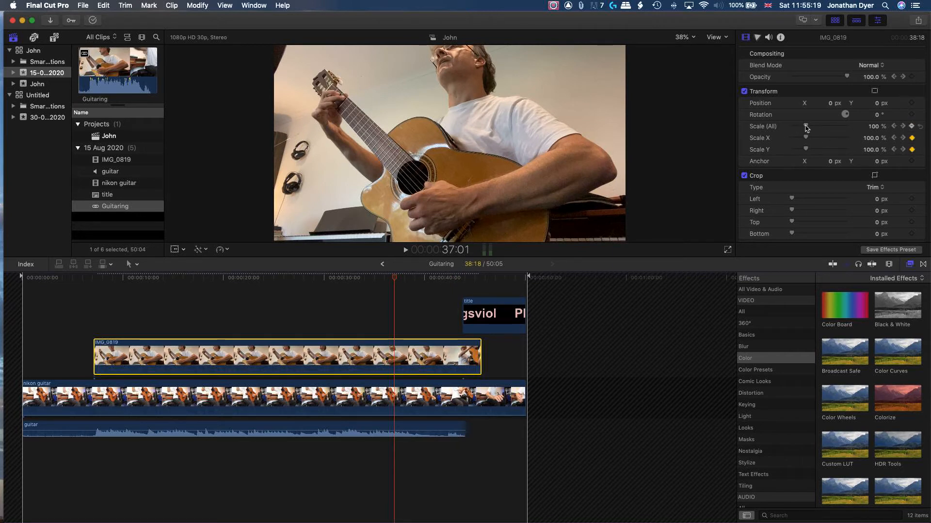
drag(806, 127, 813, 127)
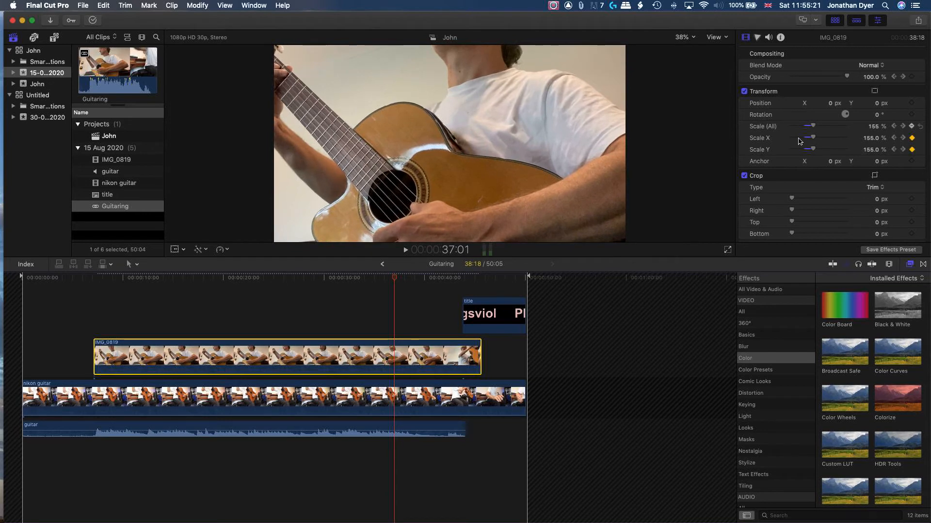
Play back the IMG_0819 zoom-in to review it
click(288, 278)
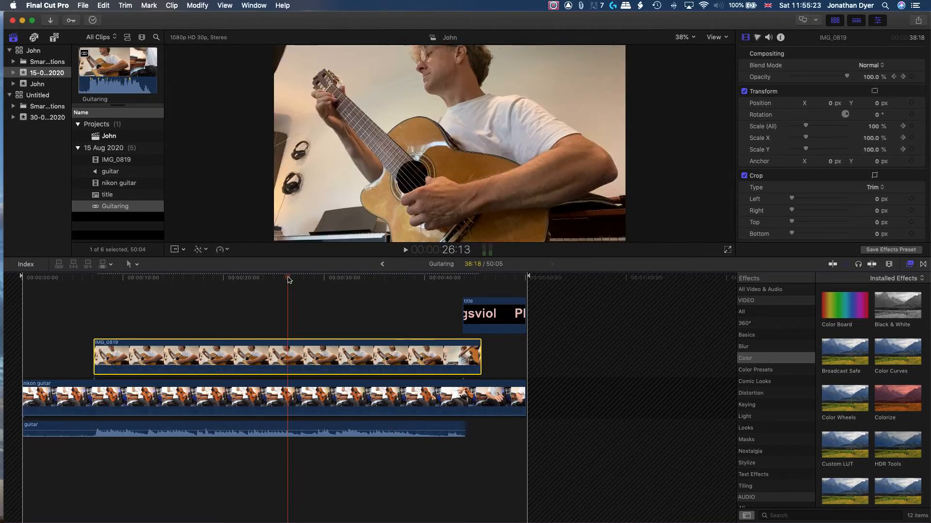
key(space)
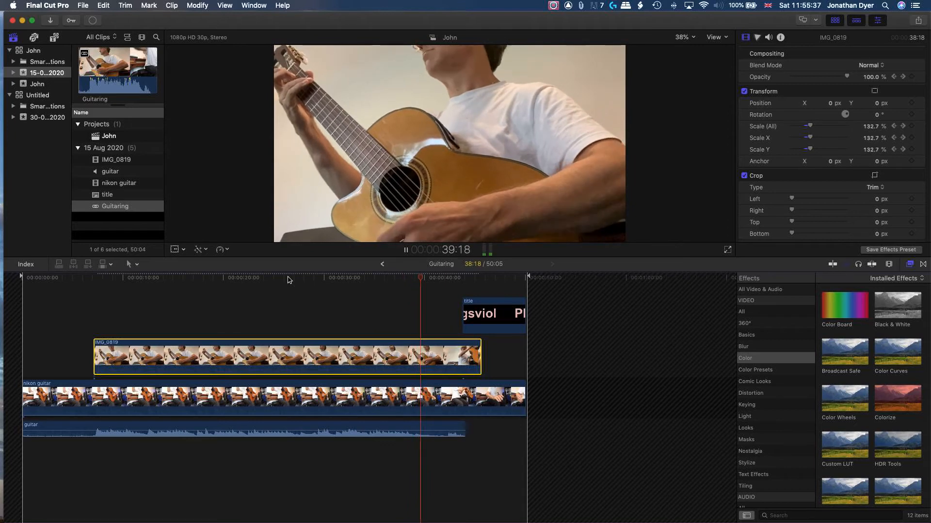
key(space)
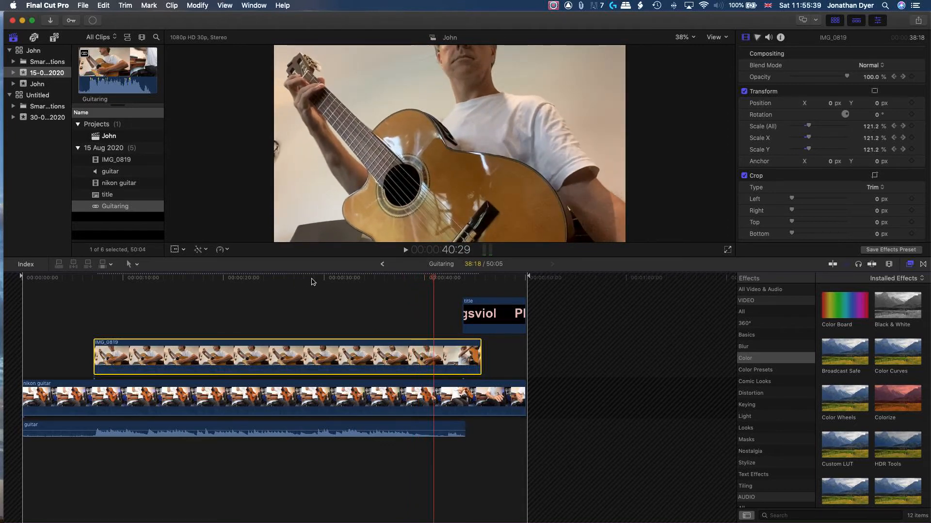
Keyframe IMG_0819's opacity at 100% at about 30:19 and about 26% at about 36:12
click(311, 278)
click(329, 278)
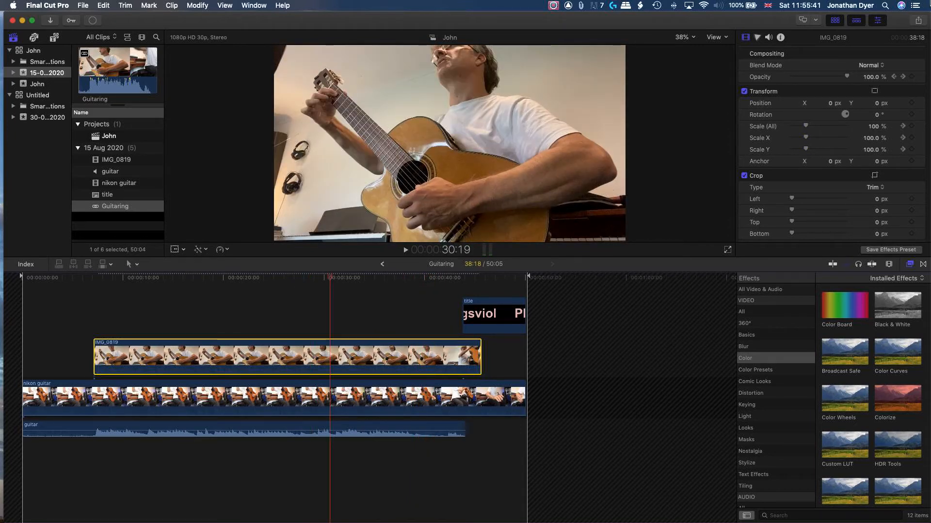
click(910, 76)
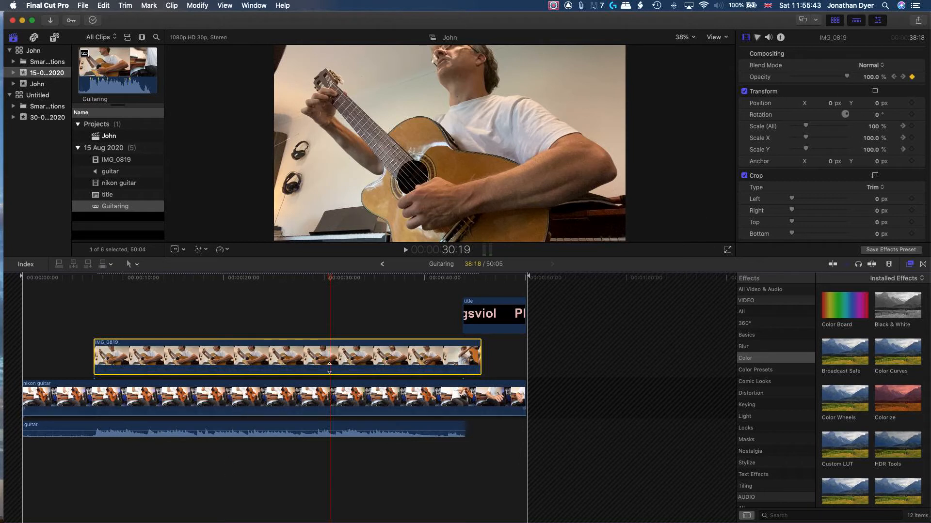
click(455, 279)
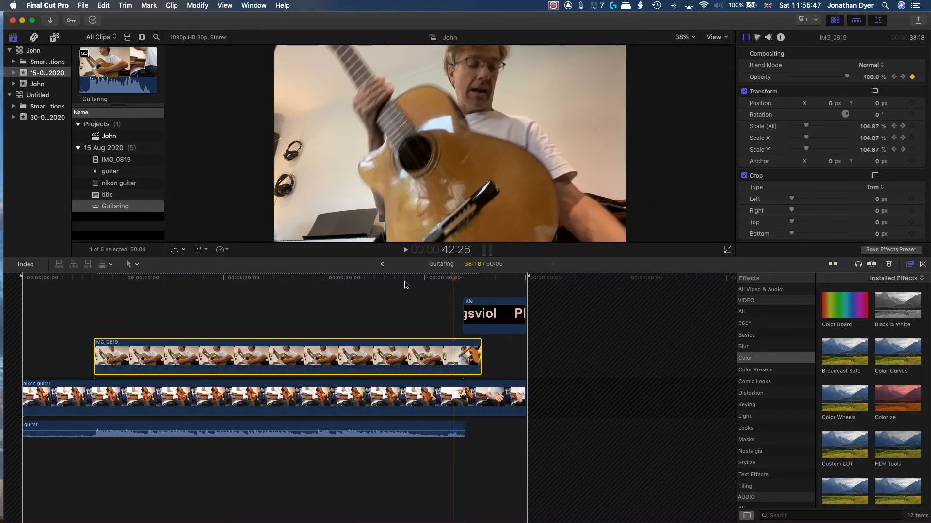
click(389, 280)
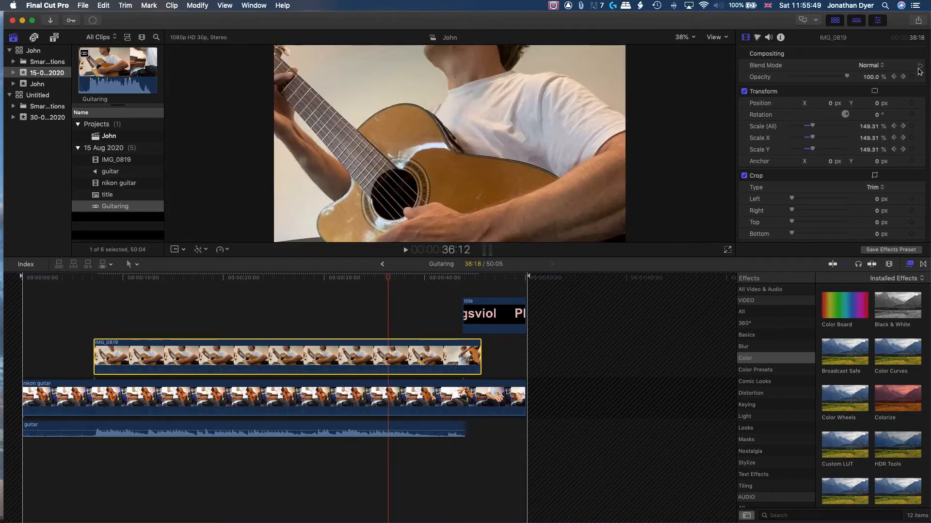
click(911, 77)
drag(850, 78, 808, 83)
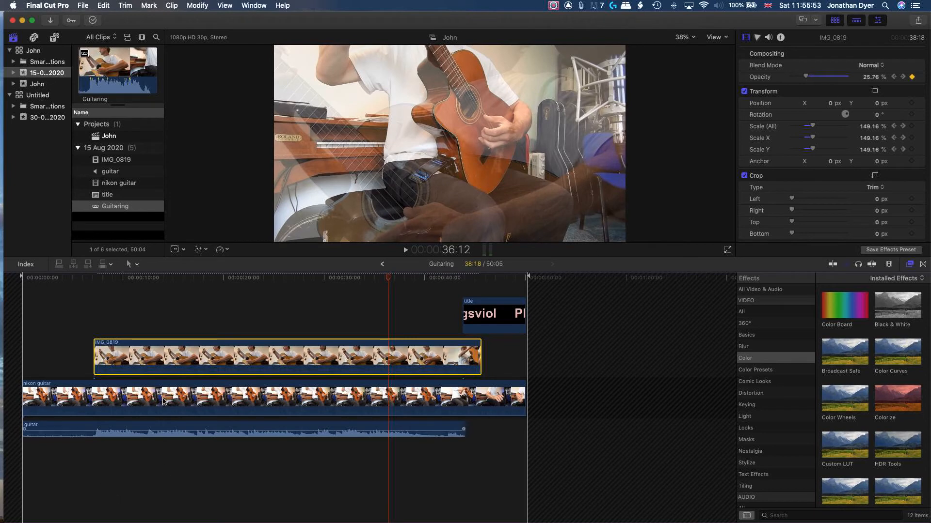
Review IMG_0819 by playing it back and briefly displaying its video animation keyframes
click(266, 281)
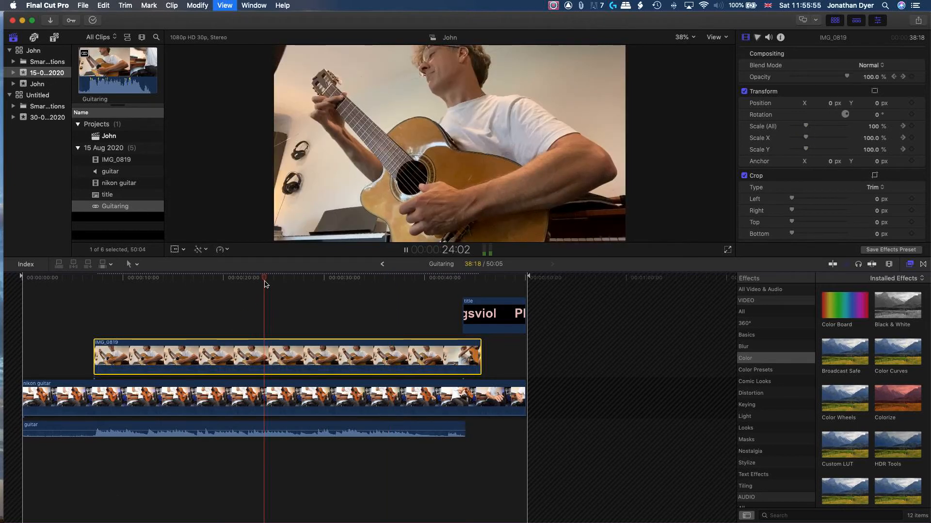
key(space)
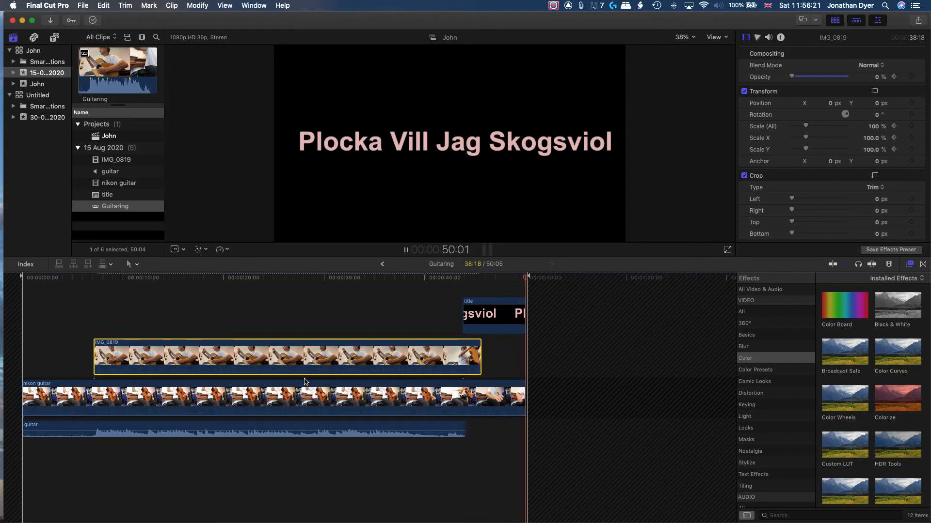
right_click(248, 355)
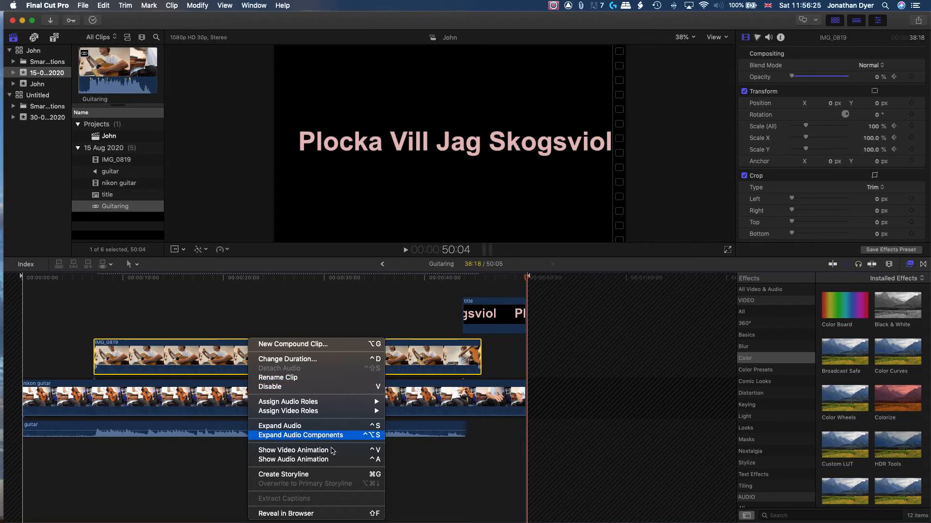
click(320, 452)
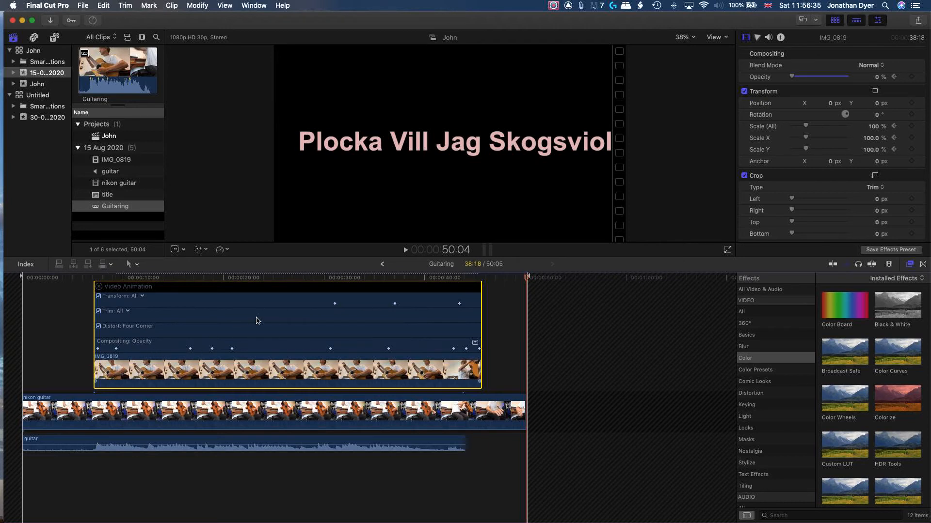
click(99, 288)
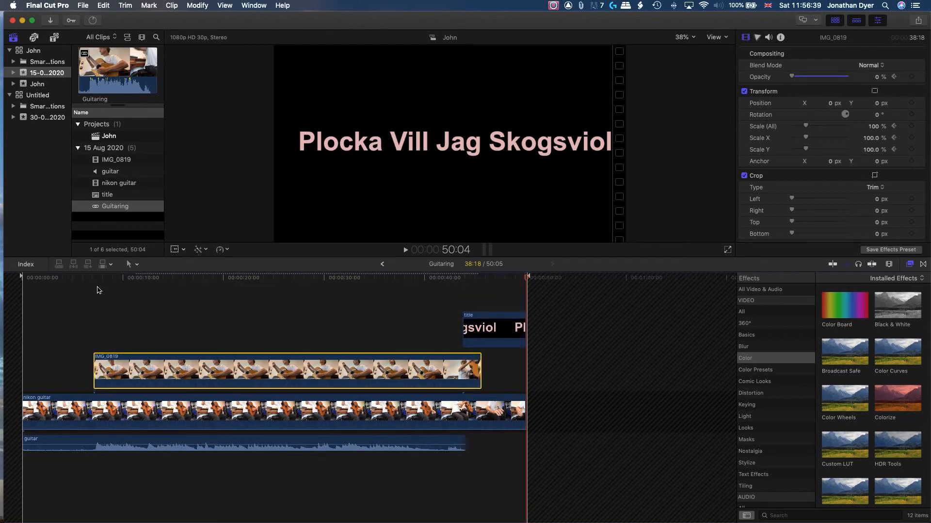
Play back the project from the beginning to review the edit, then park the playhead near 6 seconds
click(35, 280)
key(space)
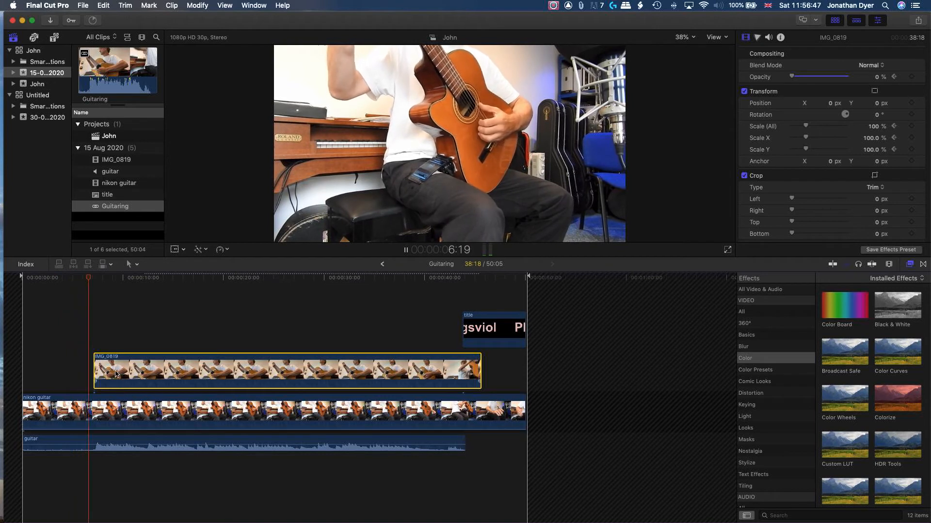
key(space)
click(85, 279)
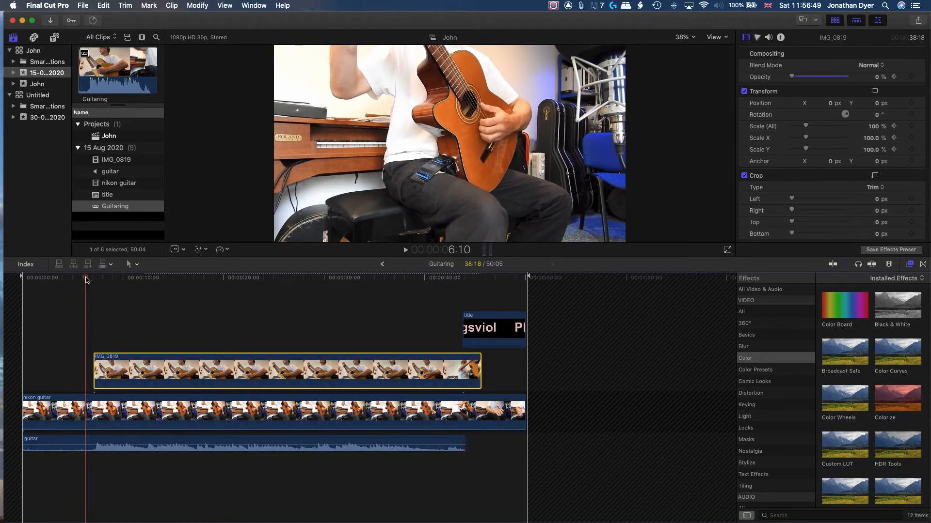
Select the nikon guitar clip and adjust its opacity at about 3:24 into the timeline
click(104, 415)
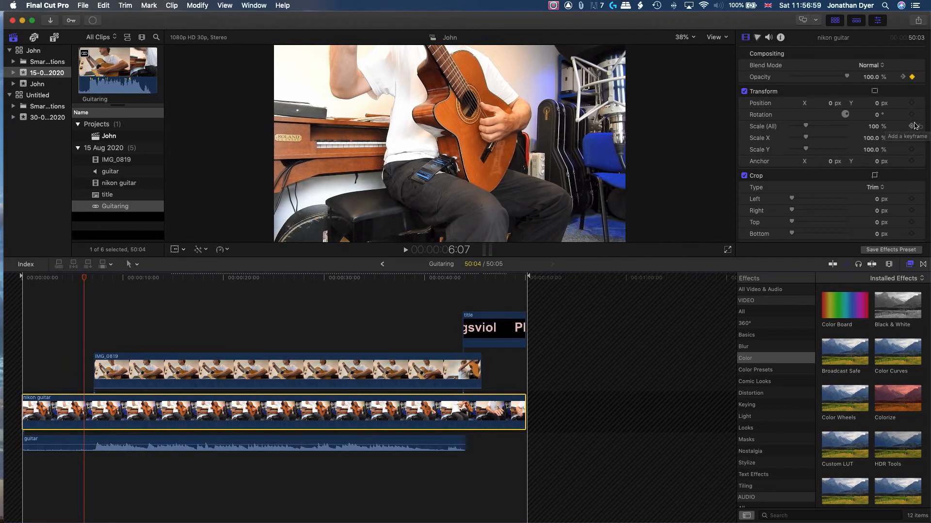
click(60, 279)
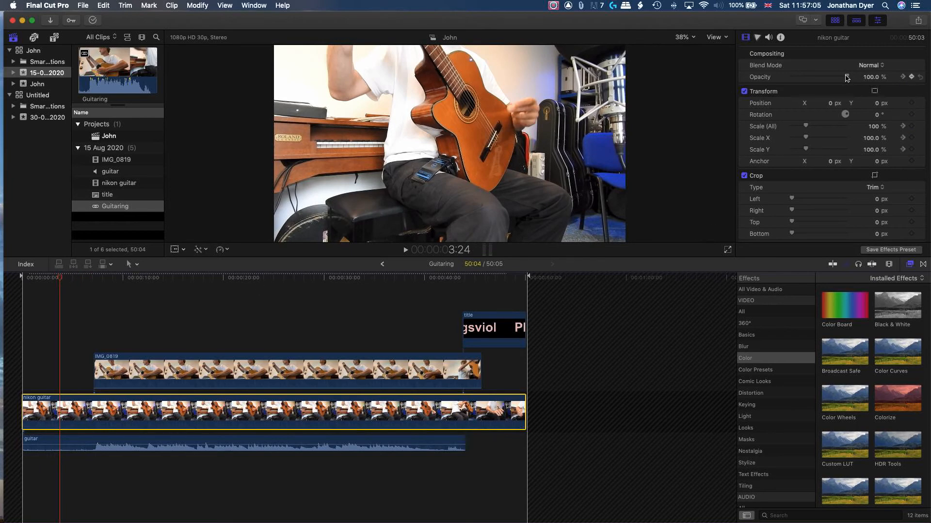
drag(846, 78, 747, 83)
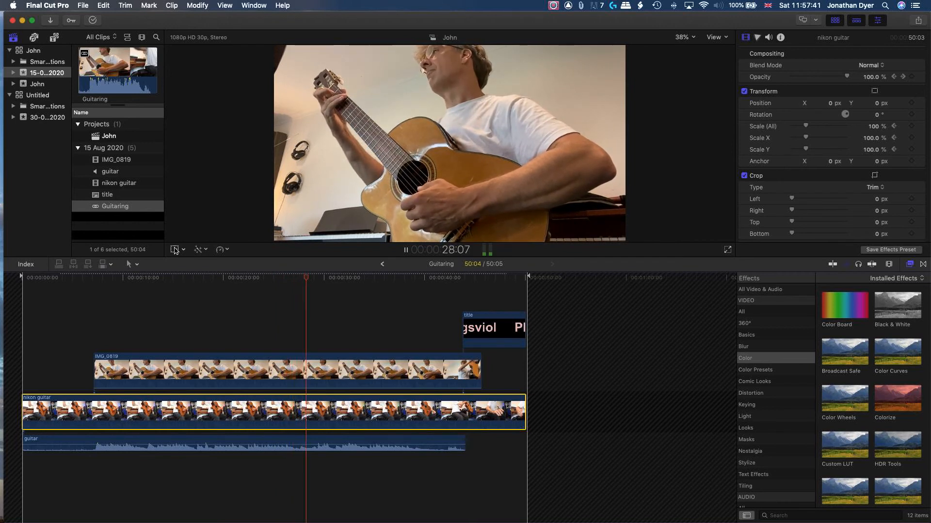
Play the whole project from the start in full-screen view to review the final result
key(space)
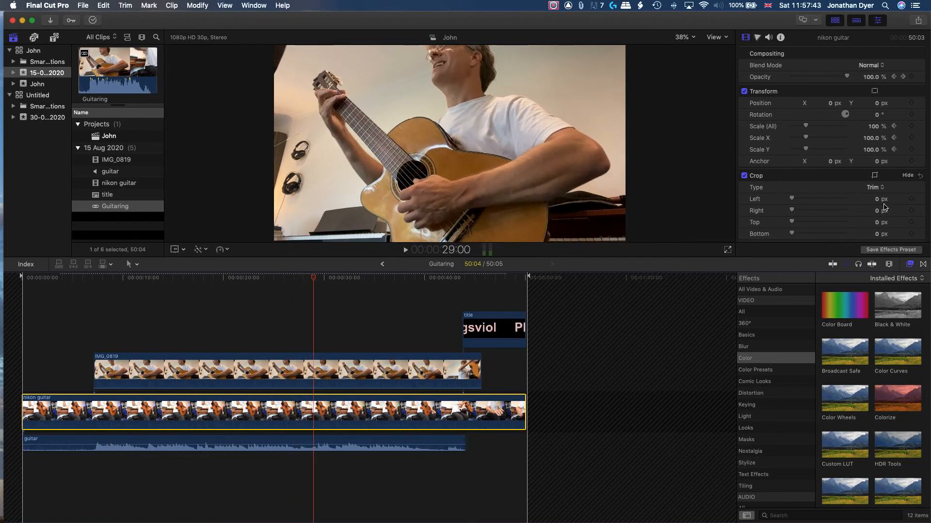
click(728, 250)
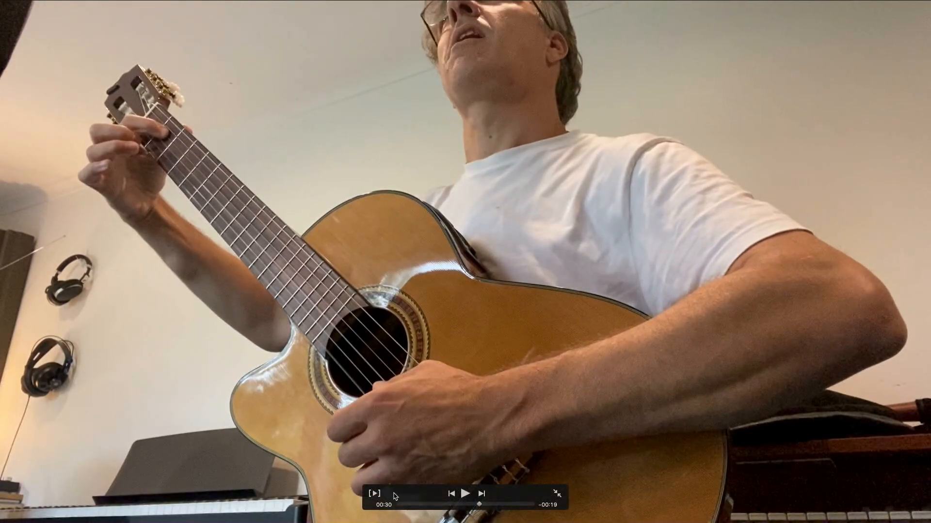
click(399, 504)
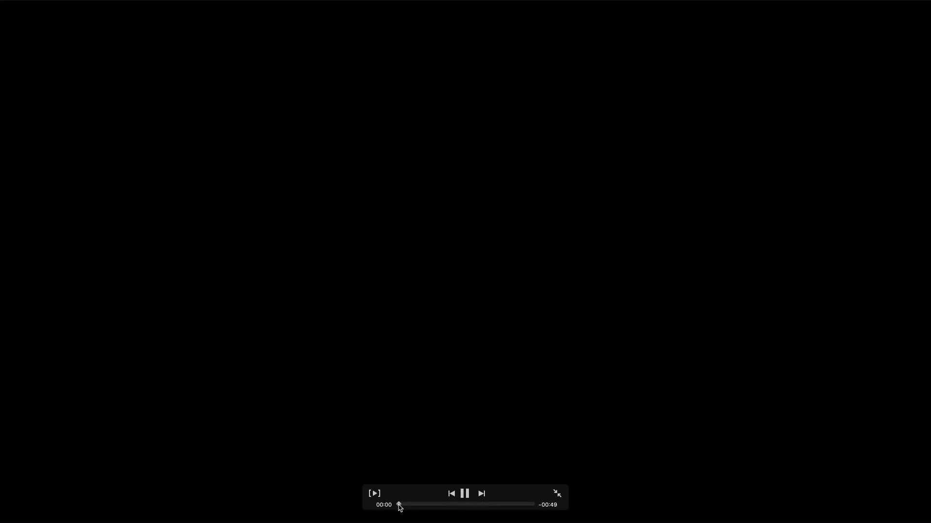